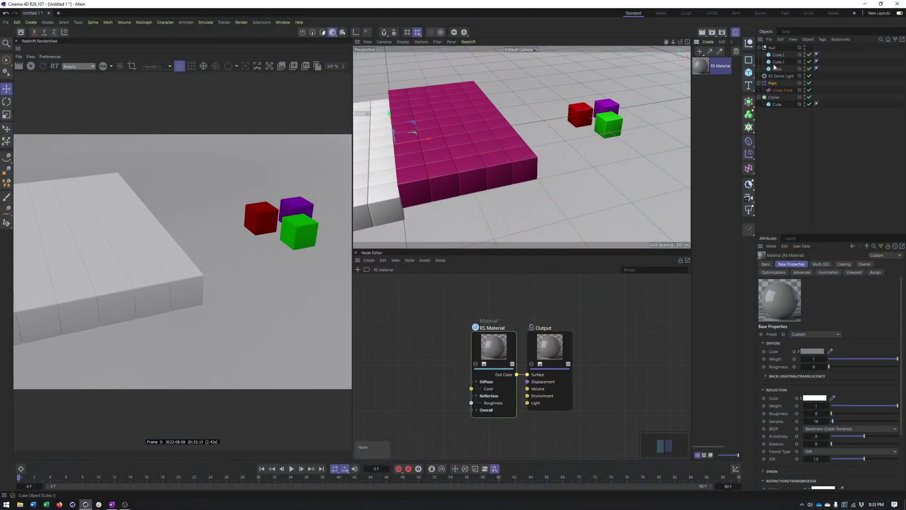
# - Collapse the Null's cubes and inspect the Cloner, Plain effector and Linear Field settings
pyautogui.click(759, 47)
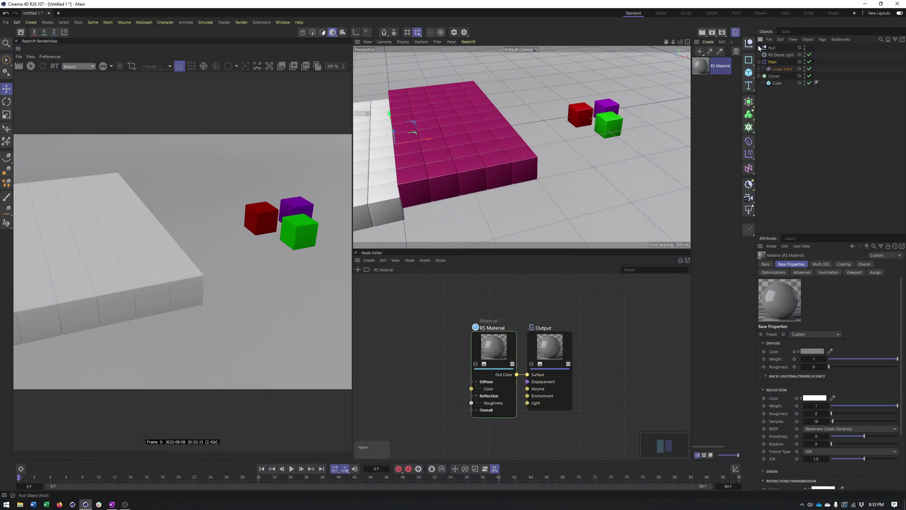
pyautogui.click(773, 78)
pyautogui.click(774, 63)
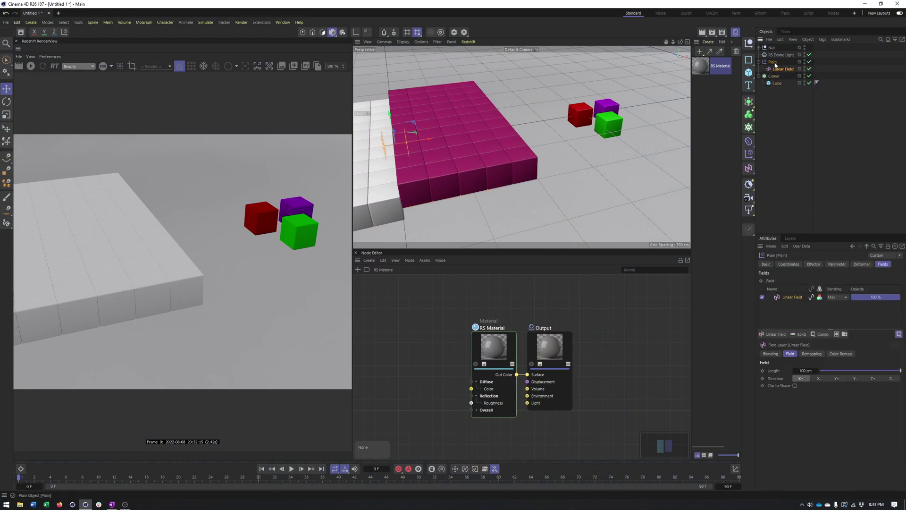
pyautogui.click(783, 69)
# - Orbit and pan to frame the whole white-to-pink cube grid, then start the Redshift render
pyautogui.moveTo(546, 148)
pyautogui.keyDown('alt'); pyautogui.mouseDown()
pyautogui.moveTo(474, 135)
pyautogui.moveTo(516, 135)
pyautogui.mouseUp(); pyautogui.keyUp('alt')
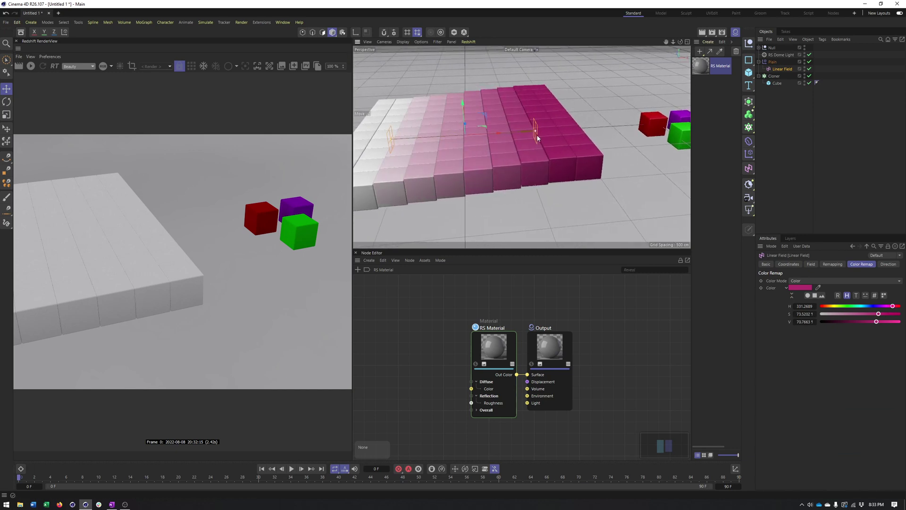
pyautogui.keyDown('alt'); pyautogui.moveTo(557, 157); pyautogui.dragTo(477, 149); pyautogui.keyUp('alt')
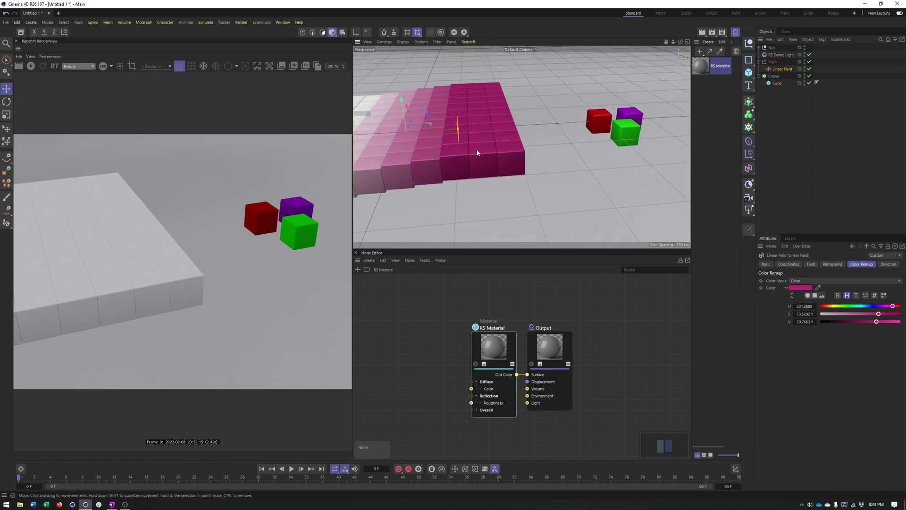
pyautogui.click(771, 48)
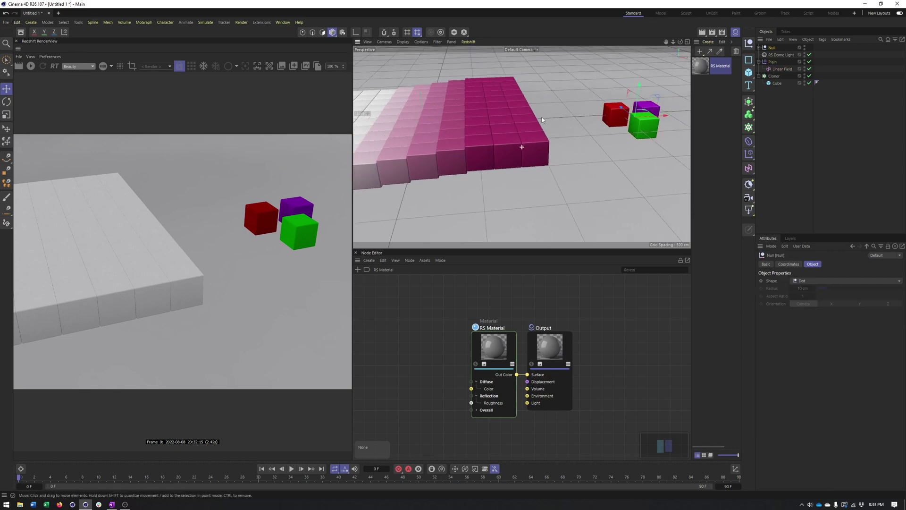
pyautogui.keyDown('alt'); pyautogui.moveTo(610, 120); pyautogui.dragTo(689, 127, button='middle'); pyautogui.keyUp('alt')
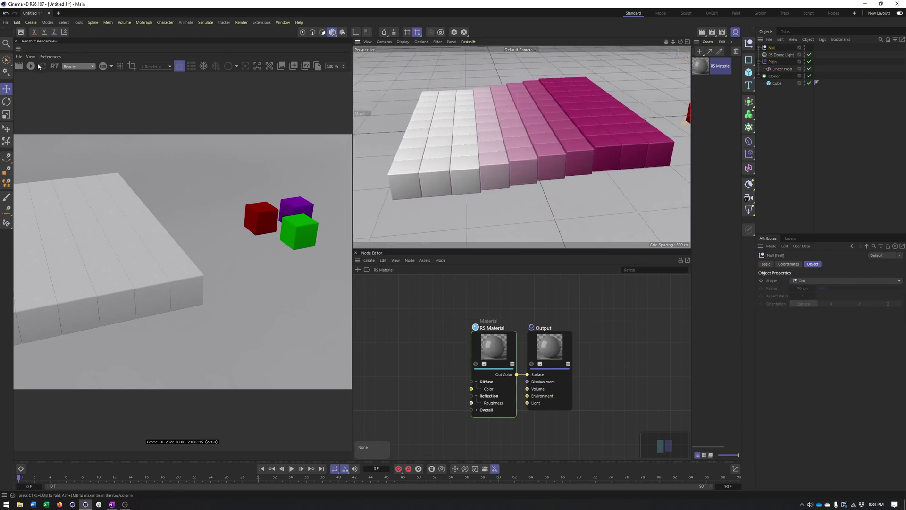
pyautogui.click(31, 66)
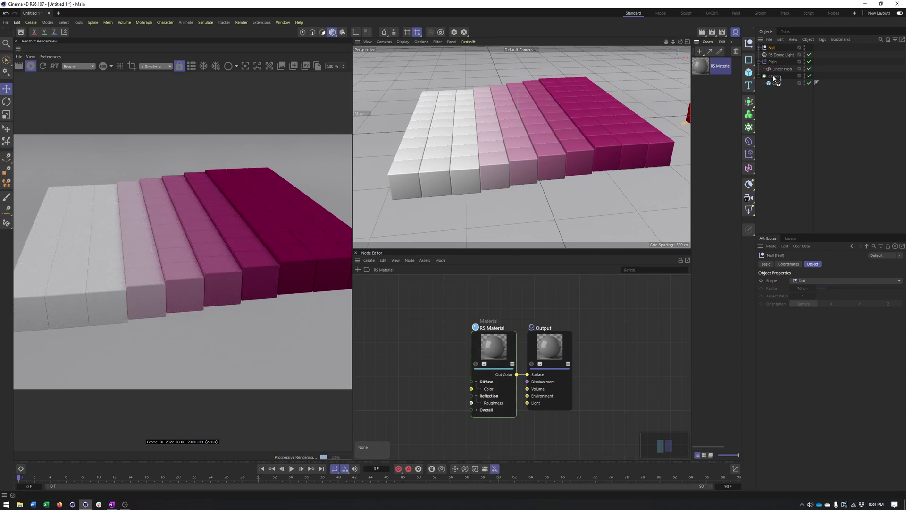
# - Apply an RS Material to the Cloner, rename it 'Cloner', and tidy its nodes
pyautogui.moveTo(721, 66); pyautogui.dragTo(775, 79)
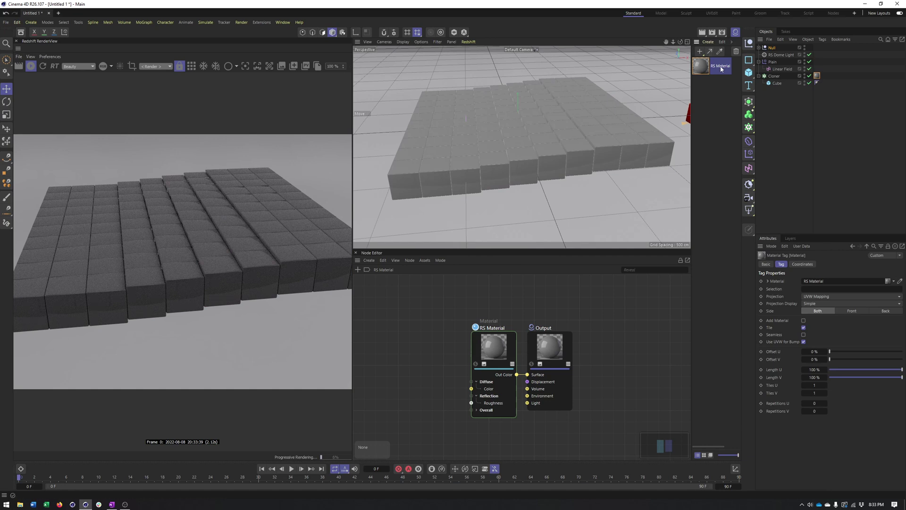
pyautogui.doubleClick(721, 66)
pyautogui.write('Clone')
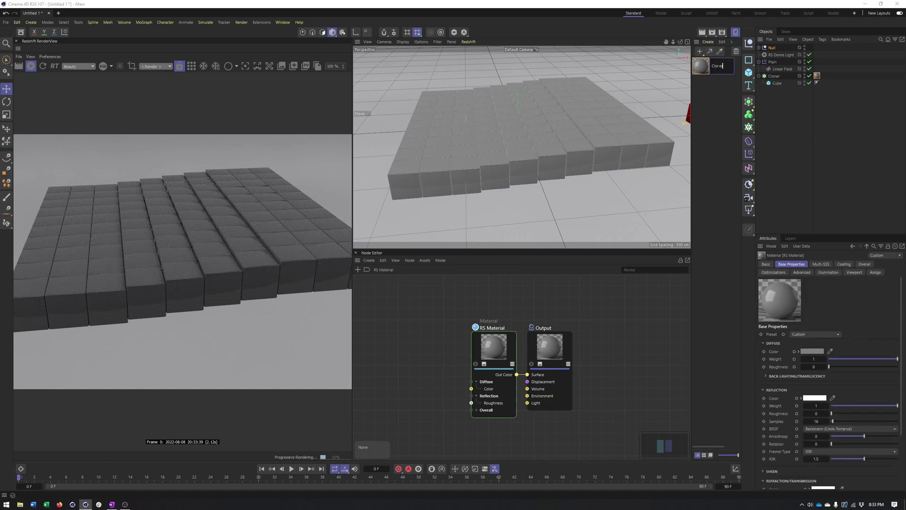
pyautogui.write('r')
pyautogui.press('Return')
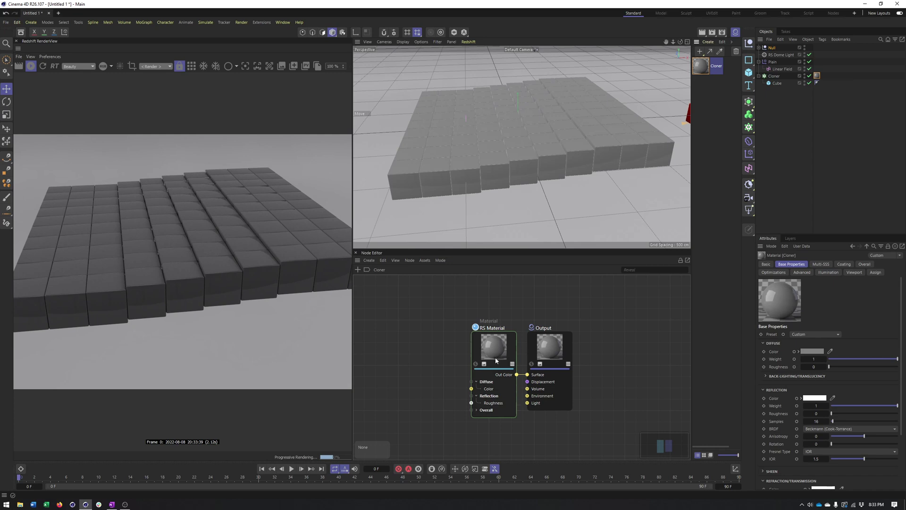
pyautogui.moveTo(550, 359); pyautogui.dragTo(596, 332)
pyautogui.moveTo(490, 355); pyautogui.dragTo(493, 327)
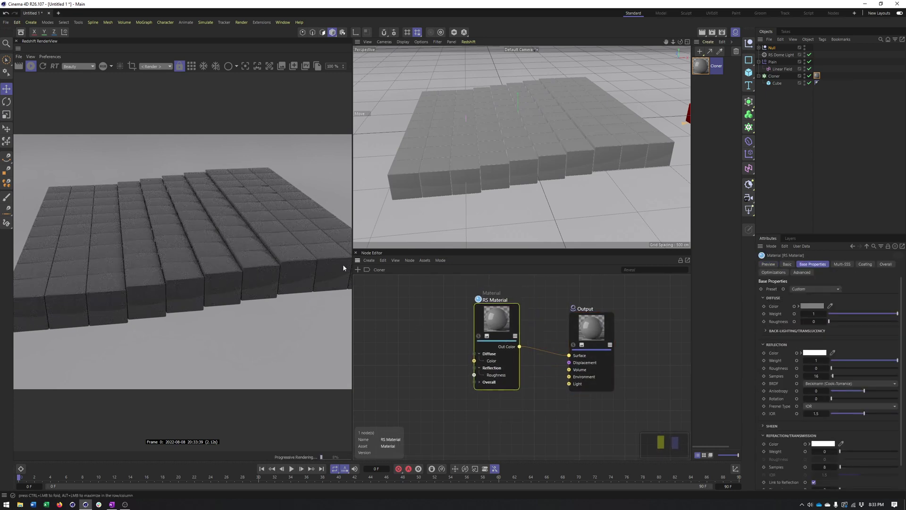
# - Feed the Cloner material's diffuse colour from a Color User Data node using the MoGraph Color preset
pyautogui.click(358, 271)
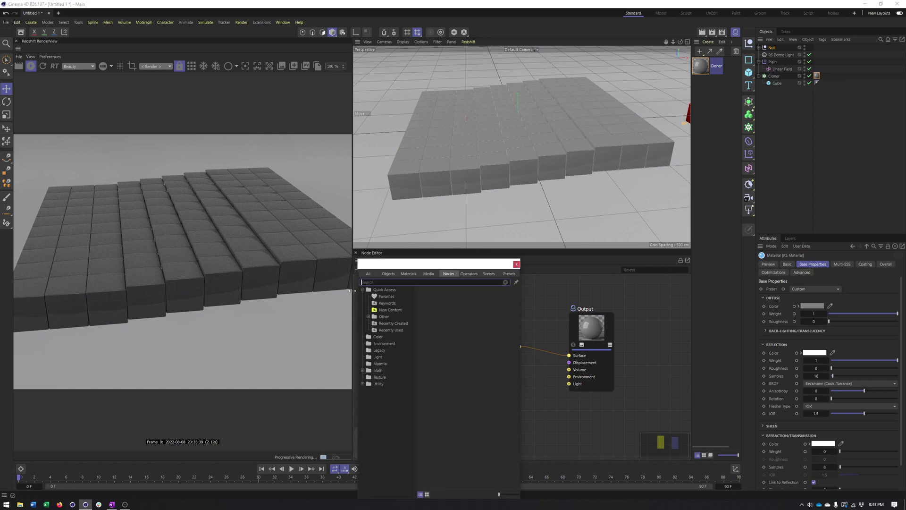
pyautogui.write('color user da')
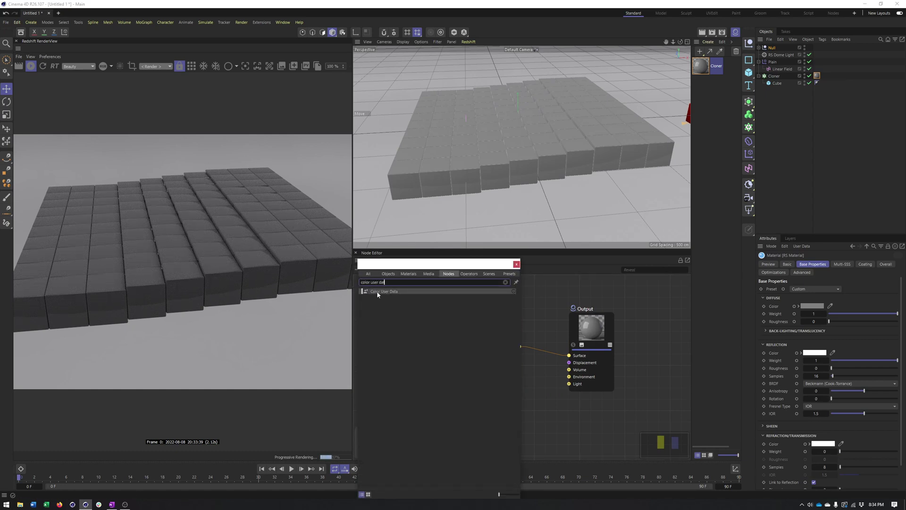
pyautogui.doubleClick(377, 291)
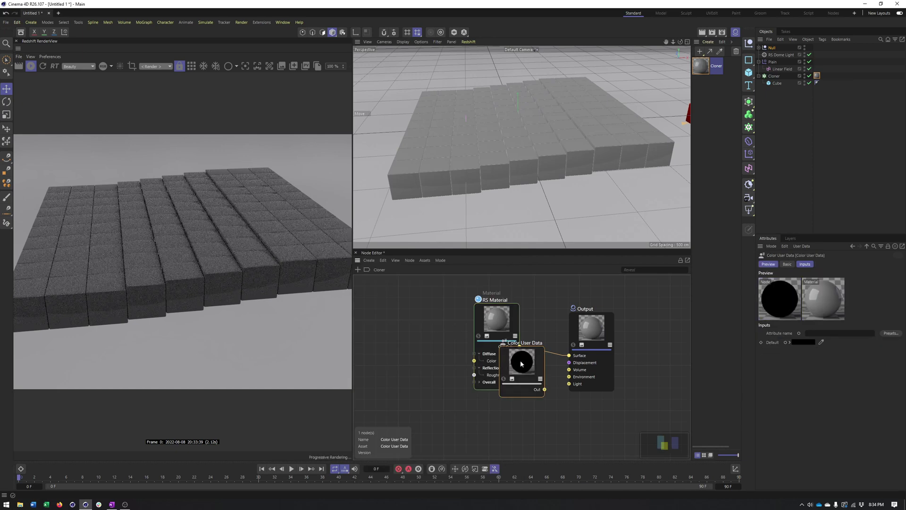
pyautogui.moveTo(526, 365)
pyautogui.mouseDown()
pyautogui.moveTo(400, 317)
pyautogui.moveTo(474, 361)
pyautogui.mouseUp()
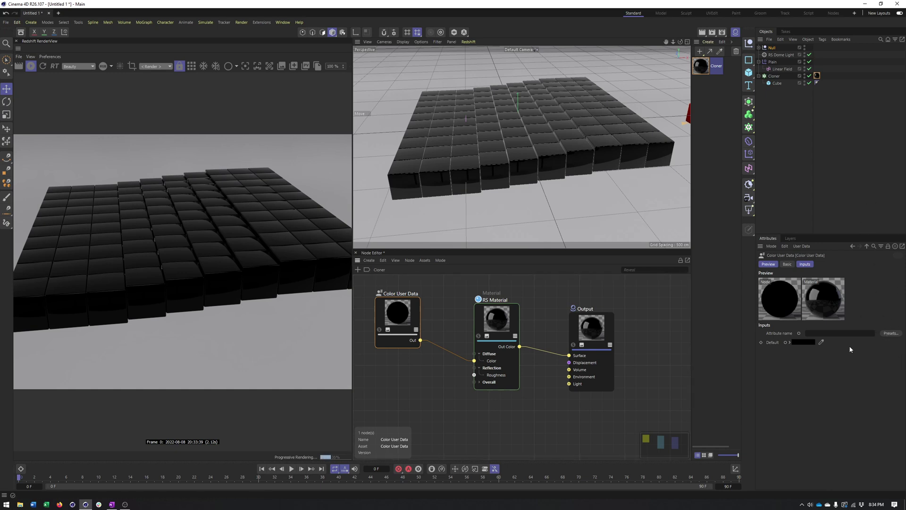
pyautogui.click(891, 334)
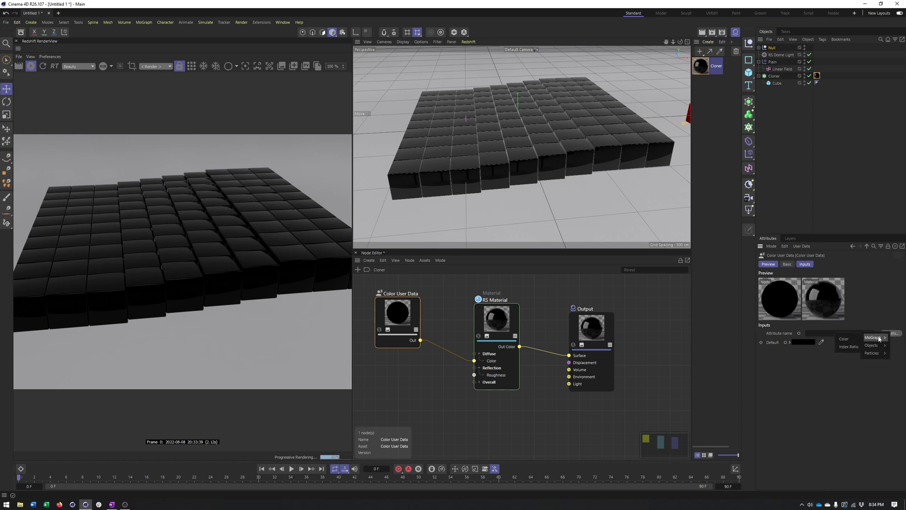
pyautogui.click(859, 338)
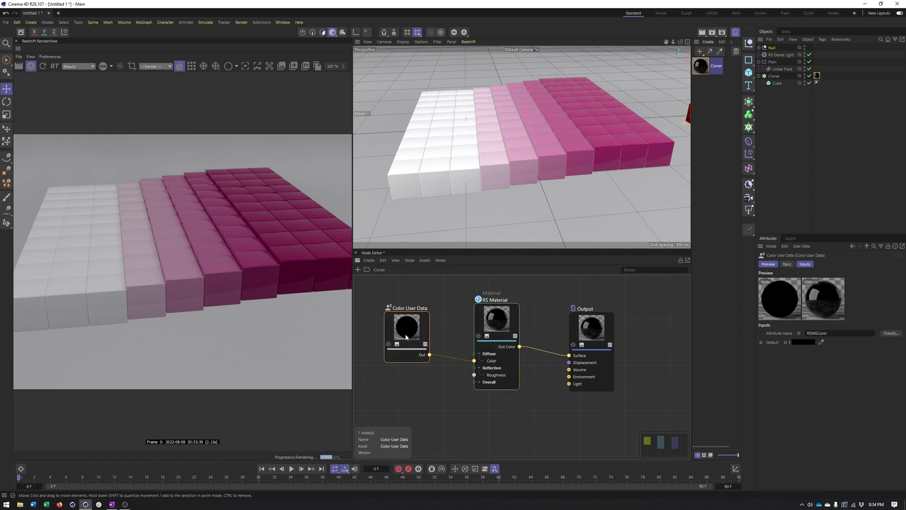
pyautogui.moveTo(407, 341); pyautogui.dragTo(399, 327)
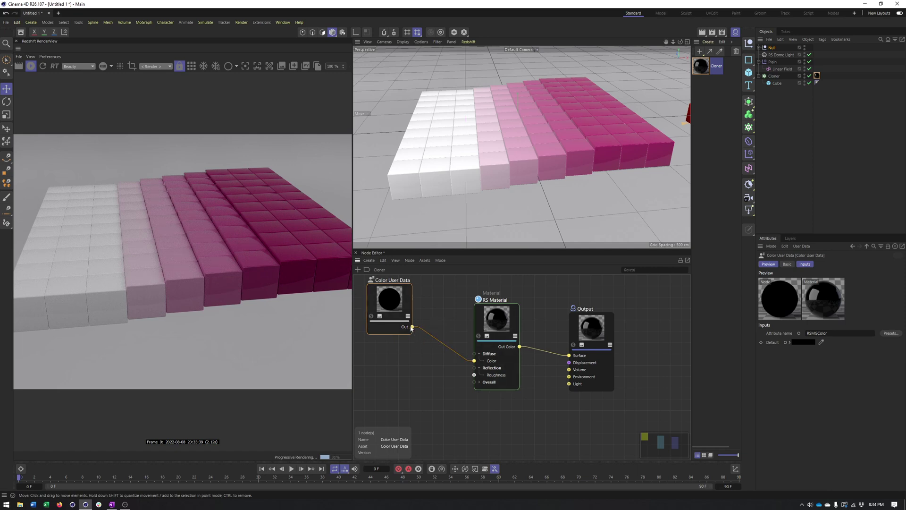
# - Connect the Color User Data output to the material's Emission input
pyautogui.moveTo(475, 324); pyautogui.dragTo(478, 324)
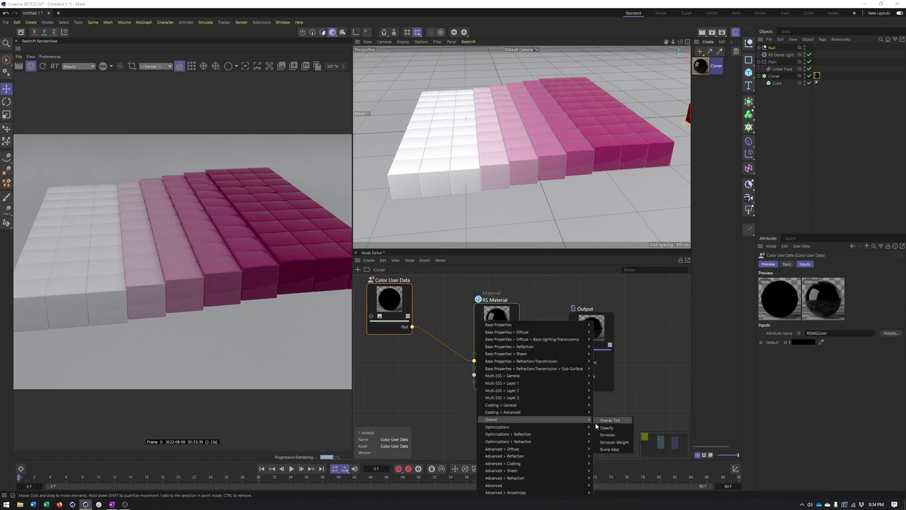
pyautogui.click(598, 435)
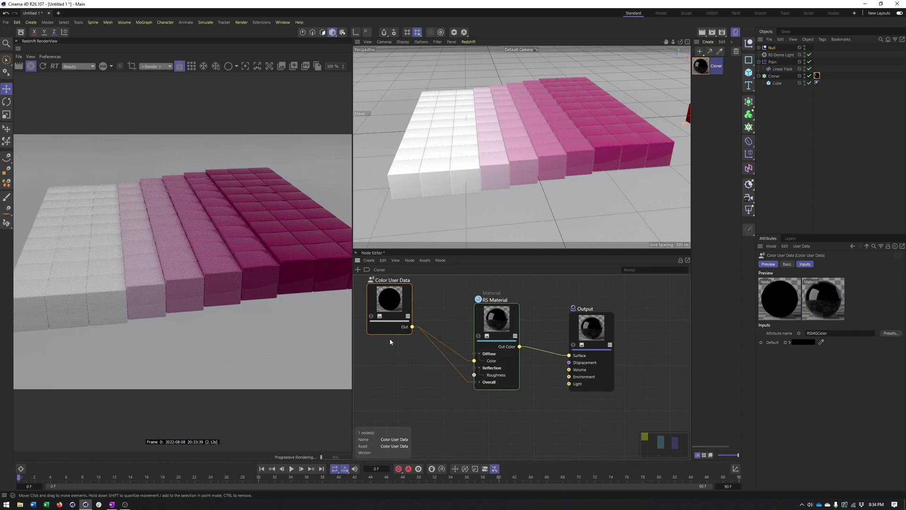
pyautogui.click(885, 335)
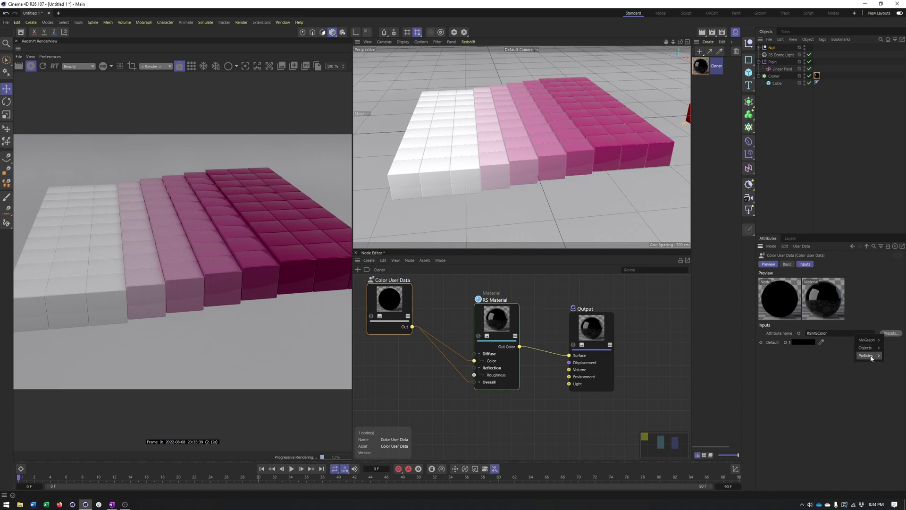
# - Raise the material's Emission Weight to about 1.47 on the Overall tab
pyautogui.moveTo(867, 356)
pyautogui.click(484, 315)
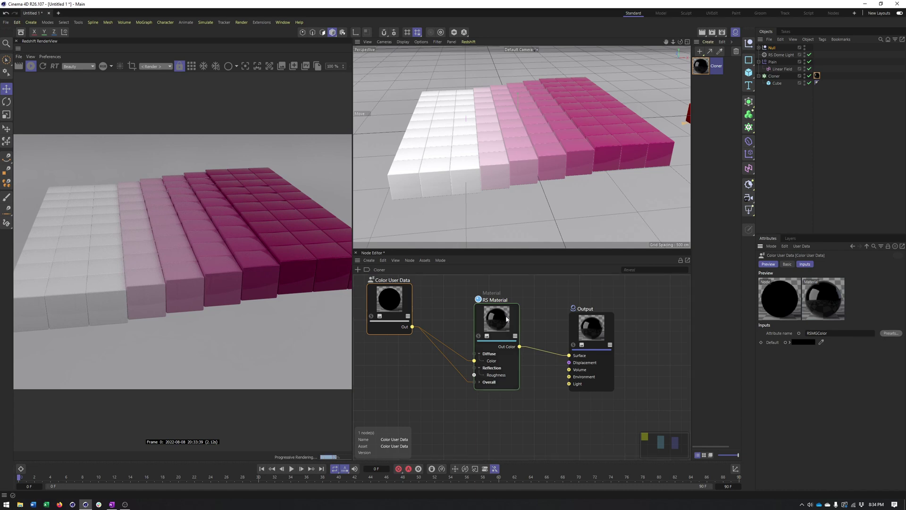
pyautogui.moveTo(483, 315); pyautogui.dragTo(476, 301)
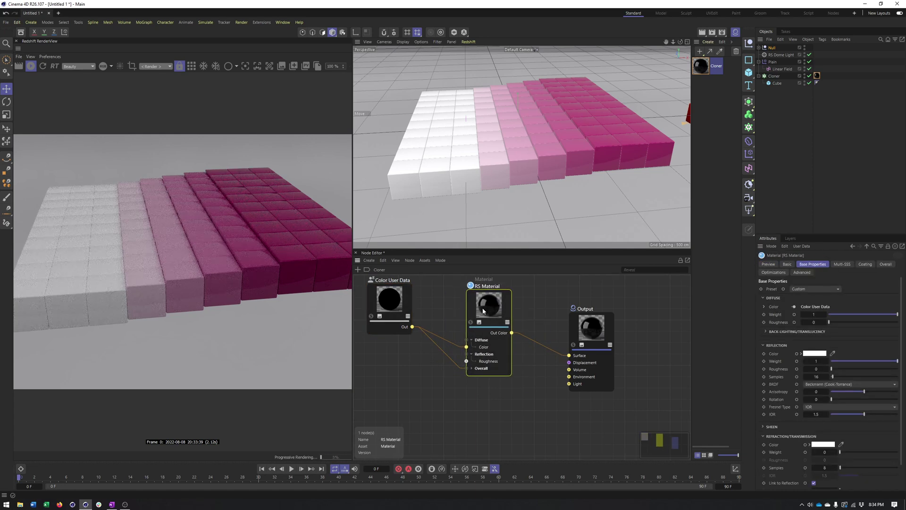
pyautogui.click(886, 265)
pyautogui.moveTo(840, 312); pyautogui.dragTo(884, 313)
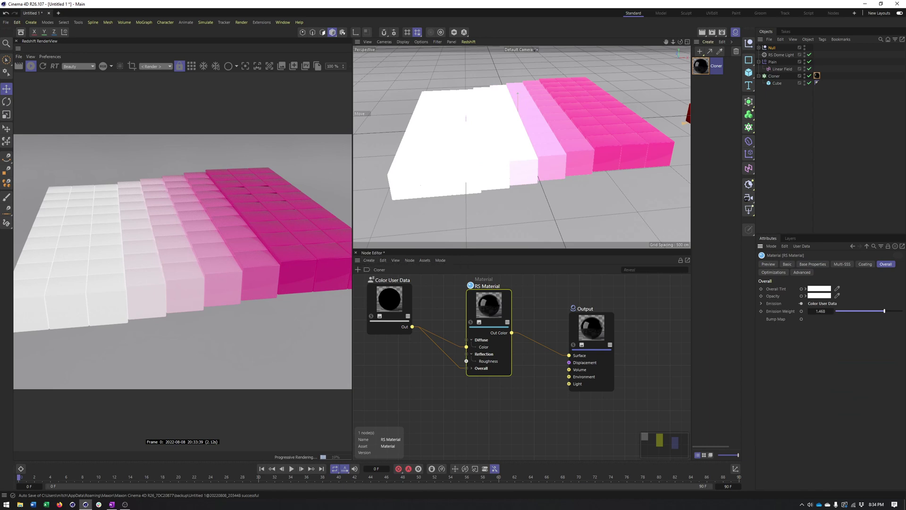
# - Switch the Linear Field's colour remap to Gradient, try a blue-purple preset, then undo it
pyautogui.click(775, 69)
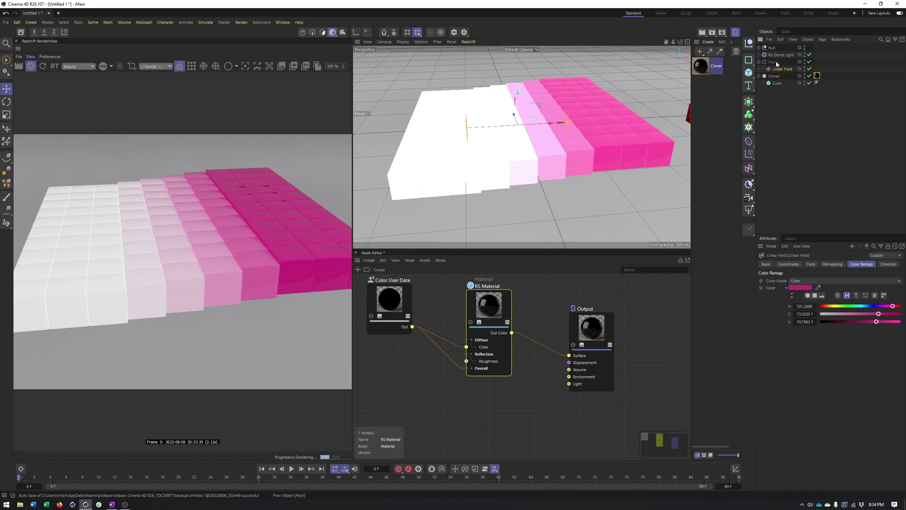
pyautogui.click(801, 282)
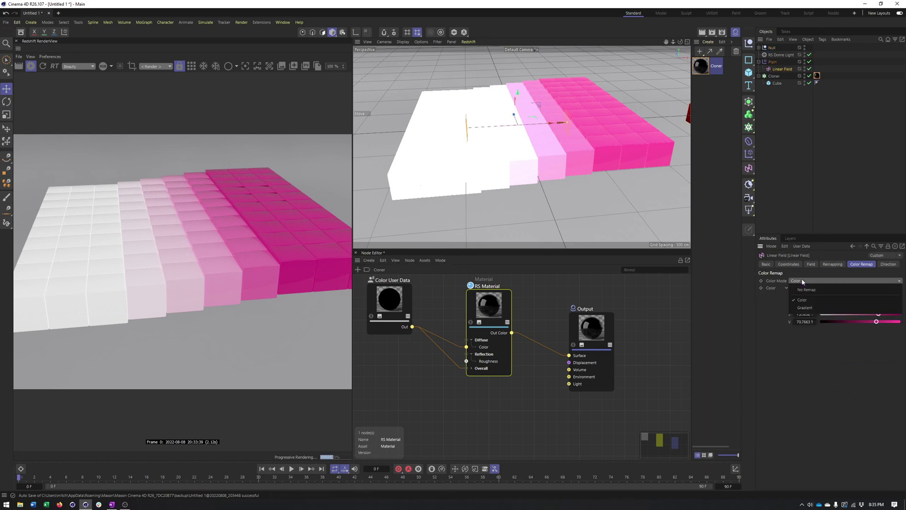
pyautogui.click(803, 308)
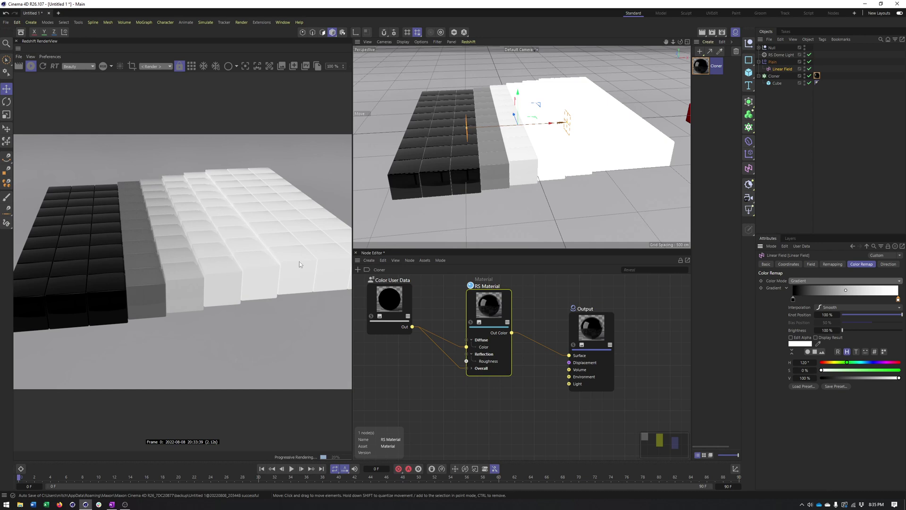
pyautogui.click(806, 387)
pyautogui.click(783, 332)
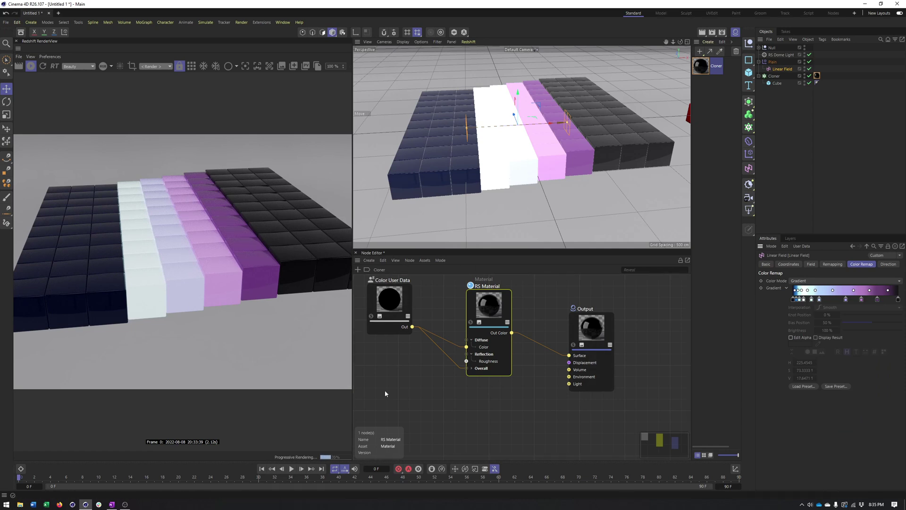
pyautogui.hotkey('ctrl', 'z')
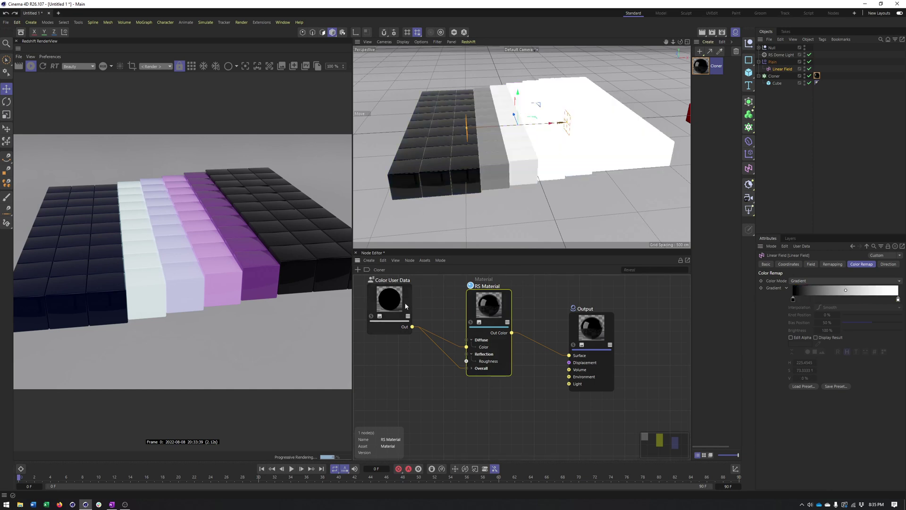
pyautogui.hotkey('ctrl', 'z')
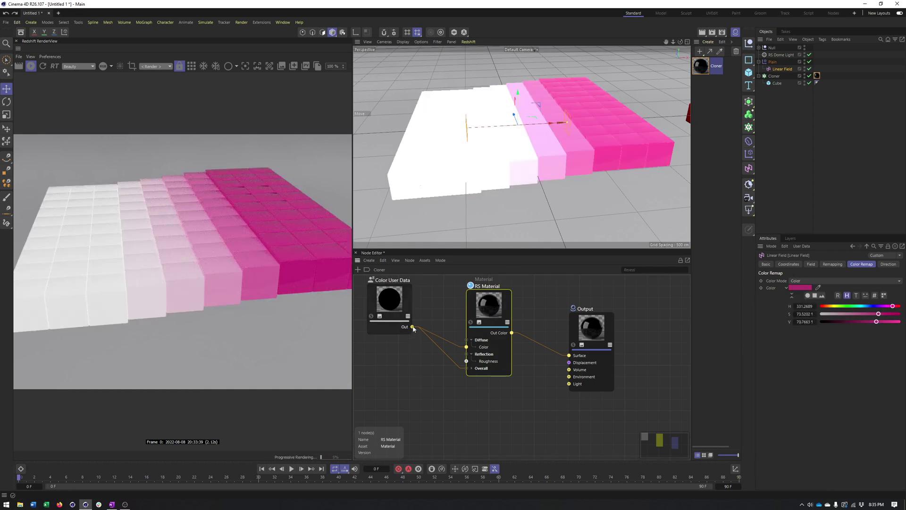
# - Set a Gradient colour remap whose white end turns blue at about 77% saturation
pyautogui.click(803, 281)
pyautogui.click(804, 295)
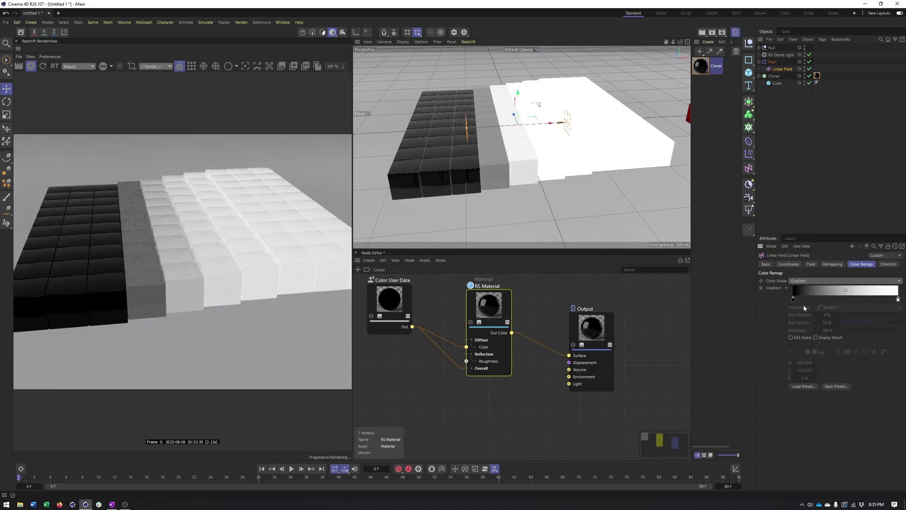
pyautogui.doubleClick(899, 299)
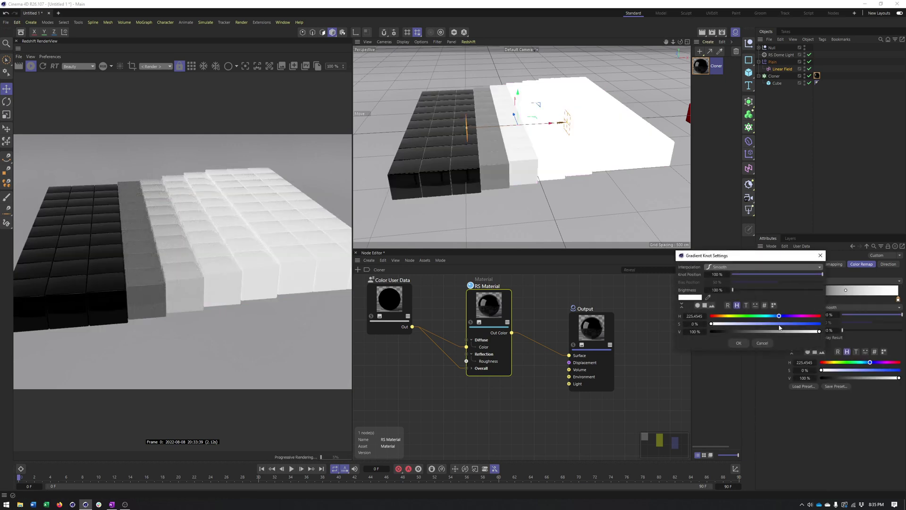
pyautogui.moveTo(780, 325); pyautogui.dragTo(795, 323)
pyautogui.click(739, 343)
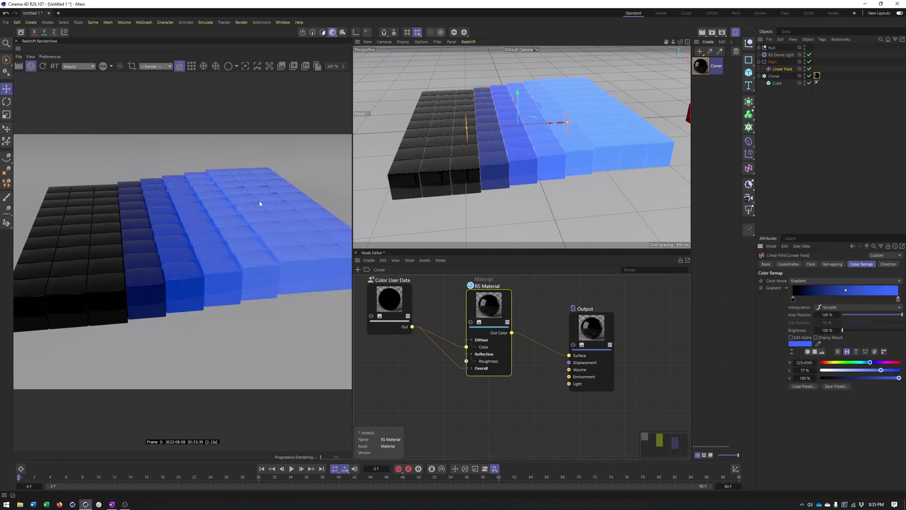
pyautogui.keyDown('alt'); pyautogui.moveTo(489, 214); pyautogui.dragTo(572, 202); pyautogui.keyUp('alt')
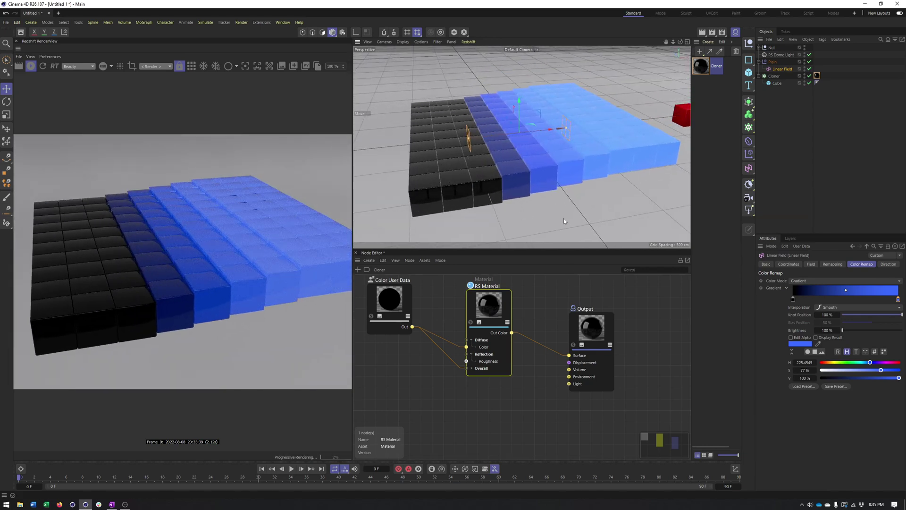
# - Wire Color User Data to Emission, slide the linear field, and set the gradient end to white
pyautogui.moveTo(471, 308); pyautogui.dragTo(489, 309)
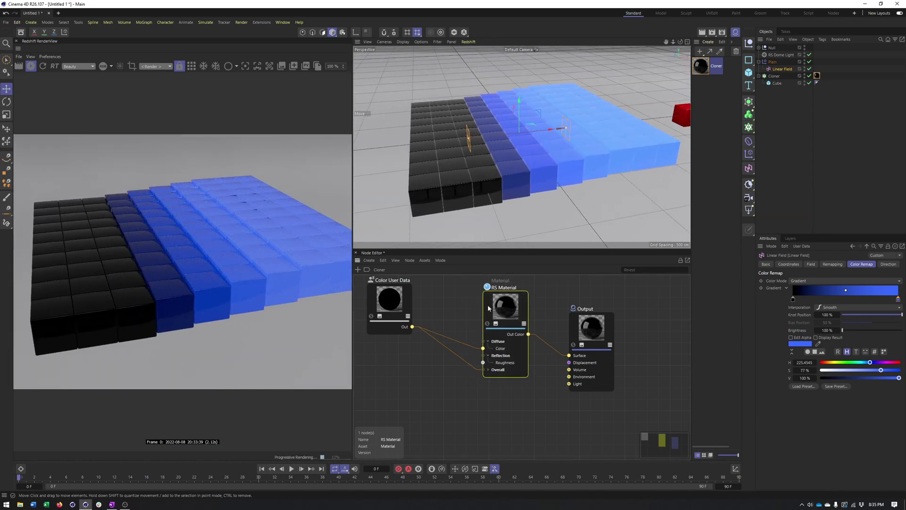
pyautogui.moveTo(467, 362); pyautogui.dragTo(483, 376)
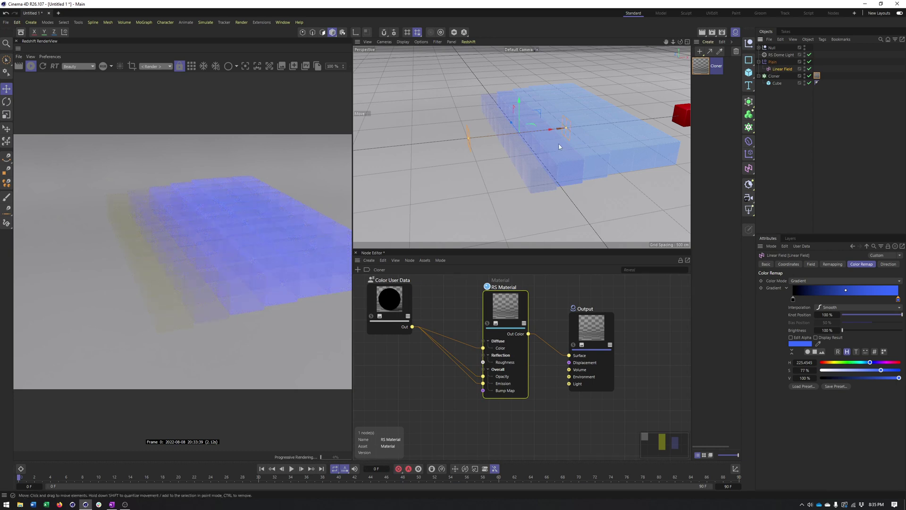
pyautogui.moveTo(540, 131); pyautogui.dragTo(462, 163)
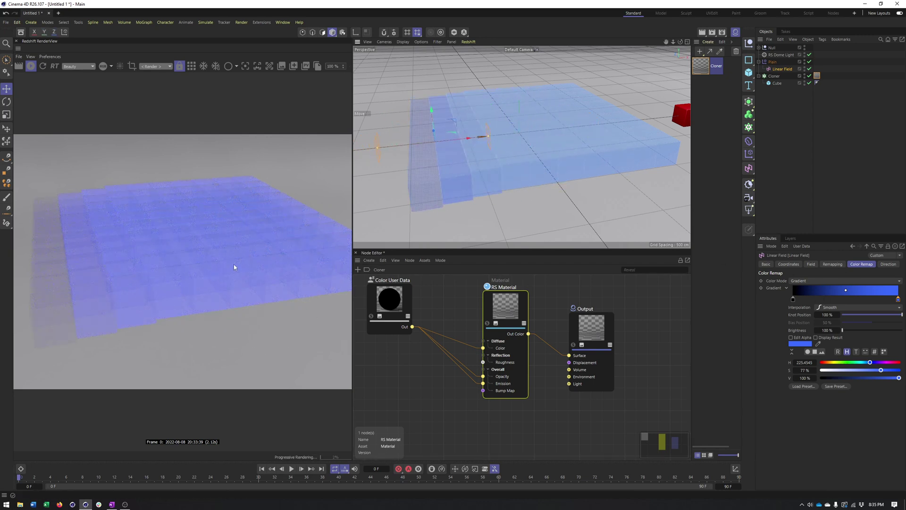
pyautogui.moveTo(881, 370); pyautogui.dragTo(856, 371)
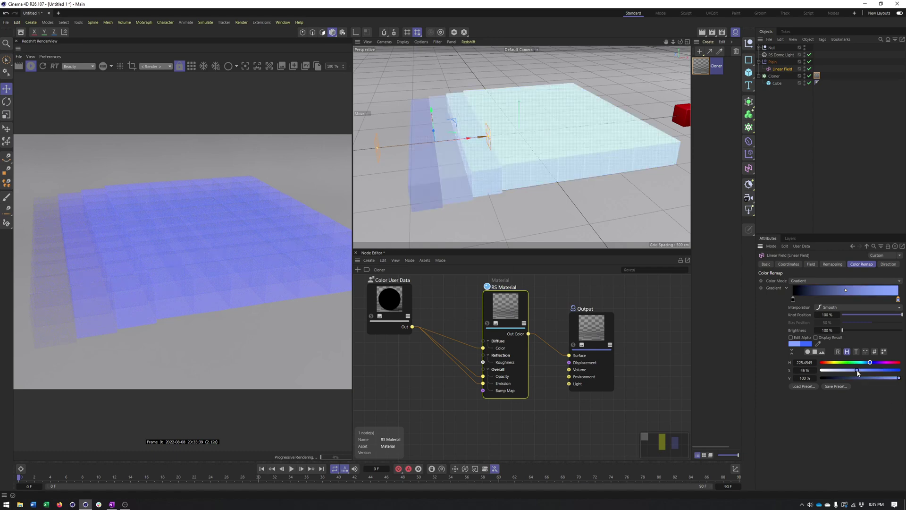
pyautogui.moveTo(676, 183)
pyautogui.keyDown('alt'); pyautogui.mouseDown()
pyautogui.moveTo(567, 176)
pyautogui.moveTo(529, 137)
pyautogui.mouseUp(); pyautogui.keyUp('alt')
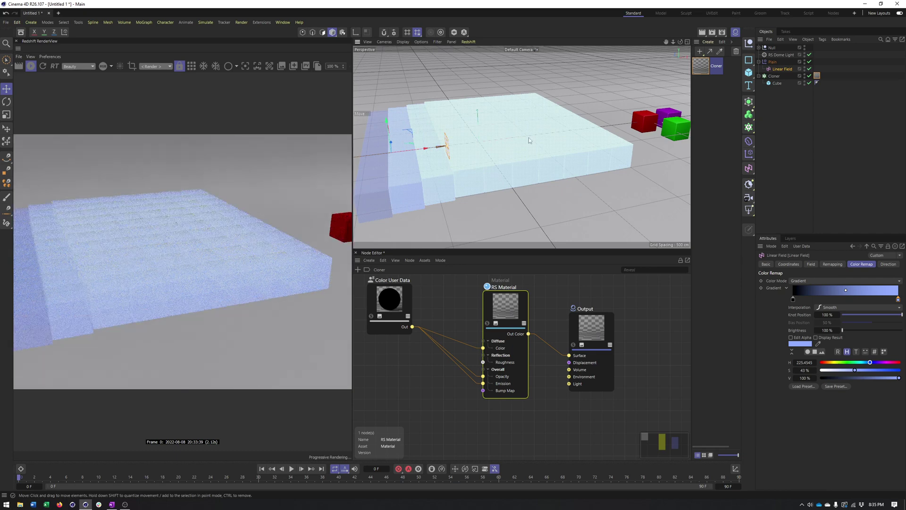
pyautogui.moveTo(855, 370); pyautogui.dragTo(786, 370)
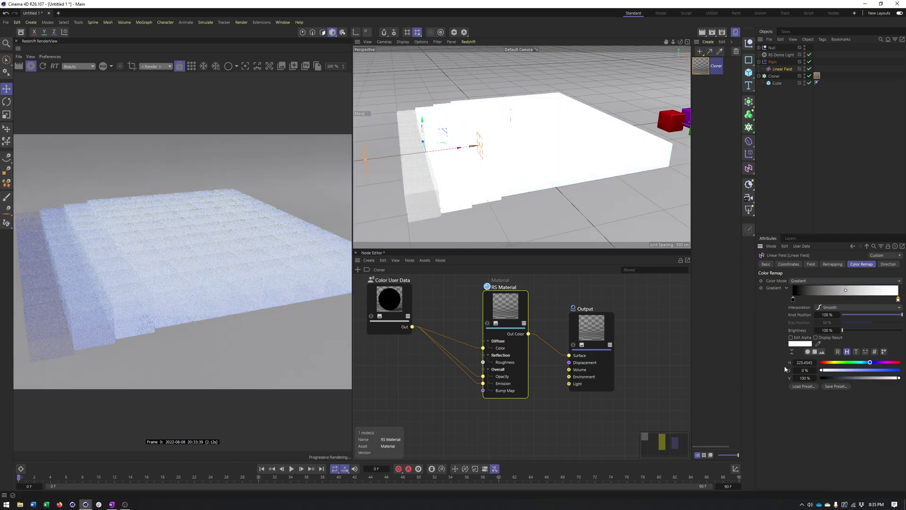
pyautogui.keyDown('alt'); pyautogui.moveTo(567, 189); pyautogui.dragTo(536, 248); pyautogui.keyUp('alt')
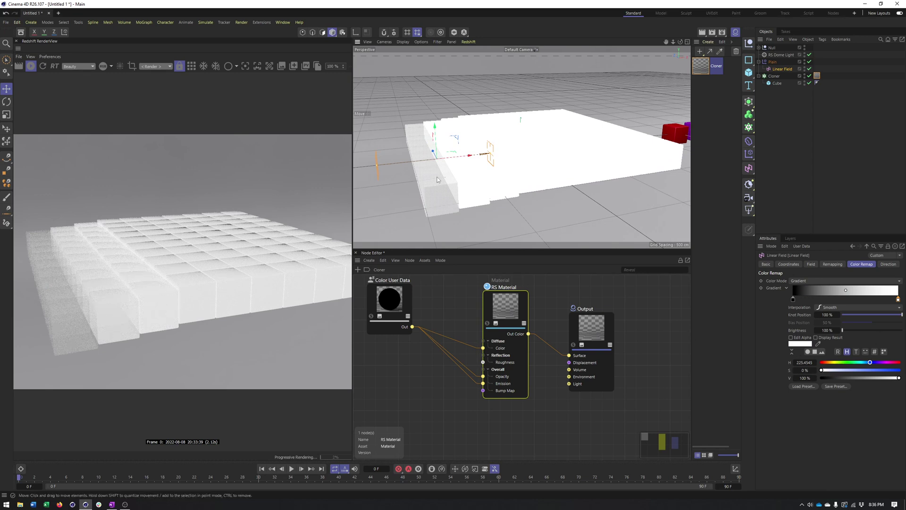
# - Rewire the Color User Data output from Emission to Opacity and reposition the linear field
pyautogui.click(462, 343)
pyautogui.press('Delete')
pyautogui.moveTo(394, 302); pyautogui.dragTo(404, 326)
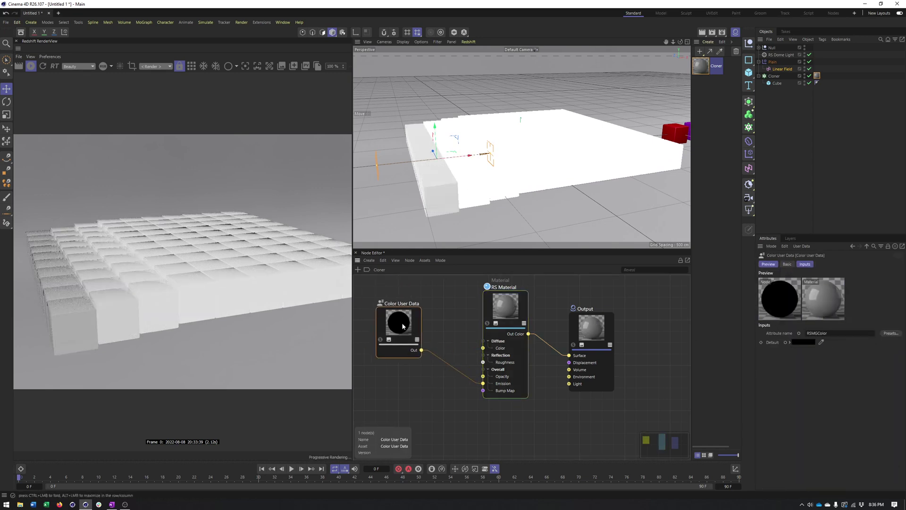
pyautogui.moveTo(460, 155)
pyautogui.mouseDown()
pyautogui.moveTo(609, 157)
pyautogui.moveTo(532, 194)
pyautogui.mouseUp()
pyautogui.click(483, 383)
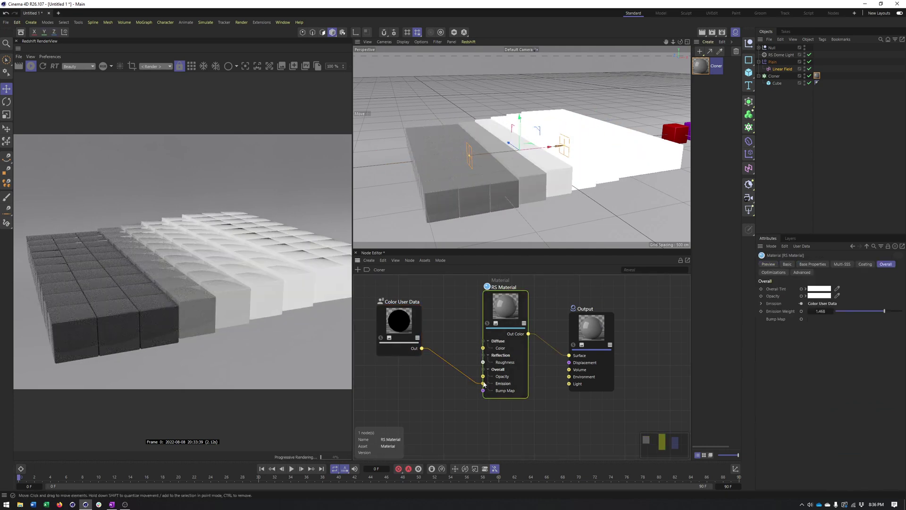
pyautogui.moveTo(484, 384)
pyautogui.mouseDown()
pyautogui.moveTo(448, 373)
pyautogui.moveTo(483, 376)
pyautogui.mouseUp()
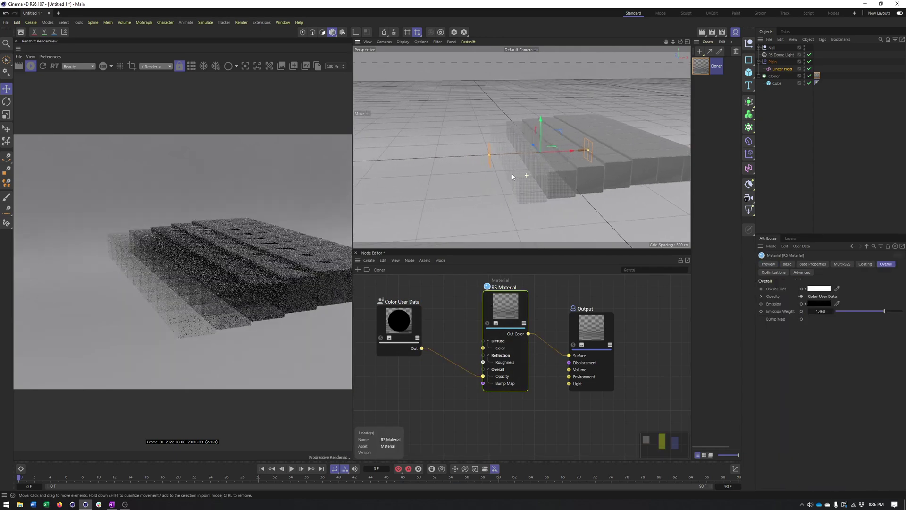
pyautogui.moveTo(550, 150)
pyautogui.mouseDown()
pyautogui.moveTo(404, 165)
pyautogui.moveTo(564, 199)
pyautogui.moveTo(533, 197)
pyautogui.moveTo(554, 199)
pyautogui.moveTo(501, 227)
pyautogui.mouseUp()
pyautogui.click(408, 330)
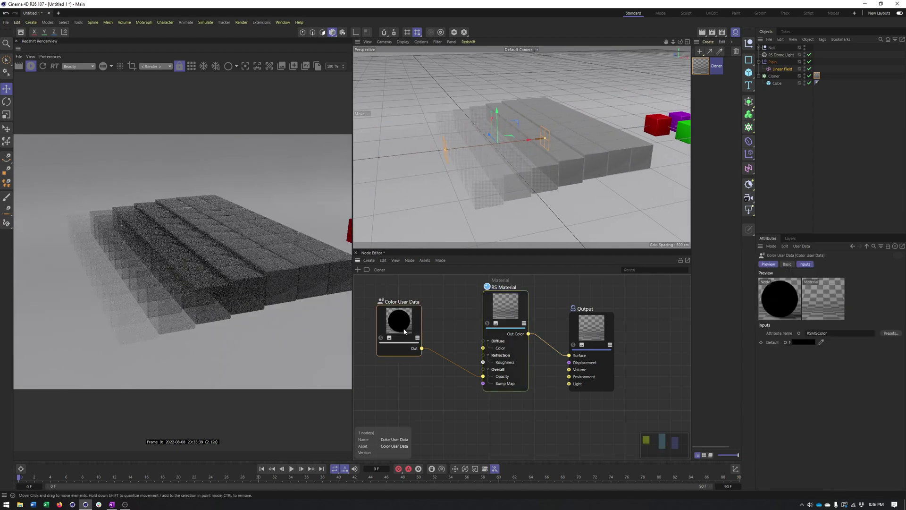
# - Connect the Color User Data output to the material's Diffuse Color and Emission inputs
pyautogui.moveTo(423, 351)
pyautogui.mouseDown()
pyautogui.moveTo(501, 371)
pyautogui.moveTo(483, 348)
pyautogui.mouseUp()
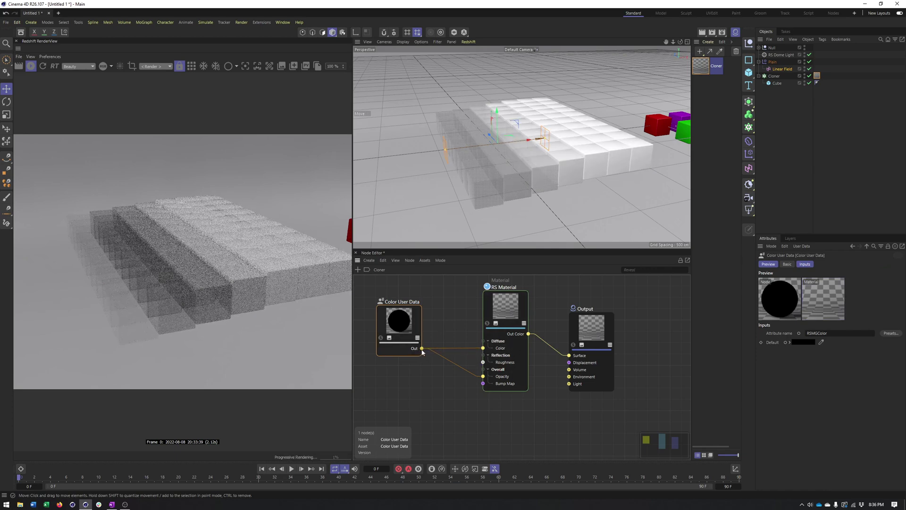
pyautogui.moveTo(422, 348); pyautogui.dragTo(491, 313)
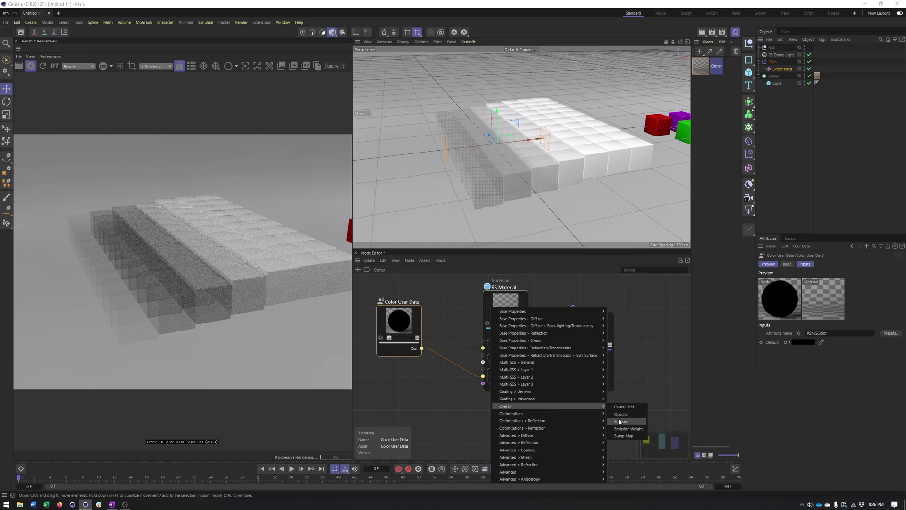
pyautogui.click(623, 422)
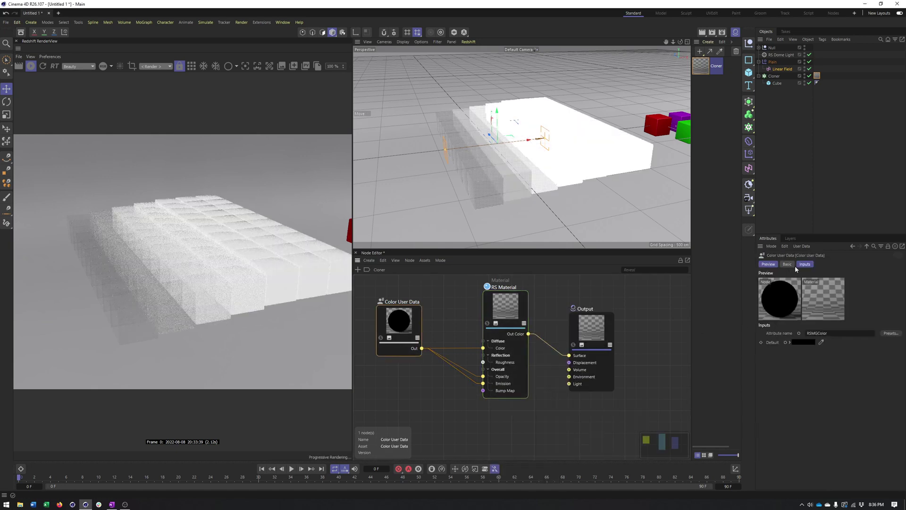
pyautogui.click(523, 310)
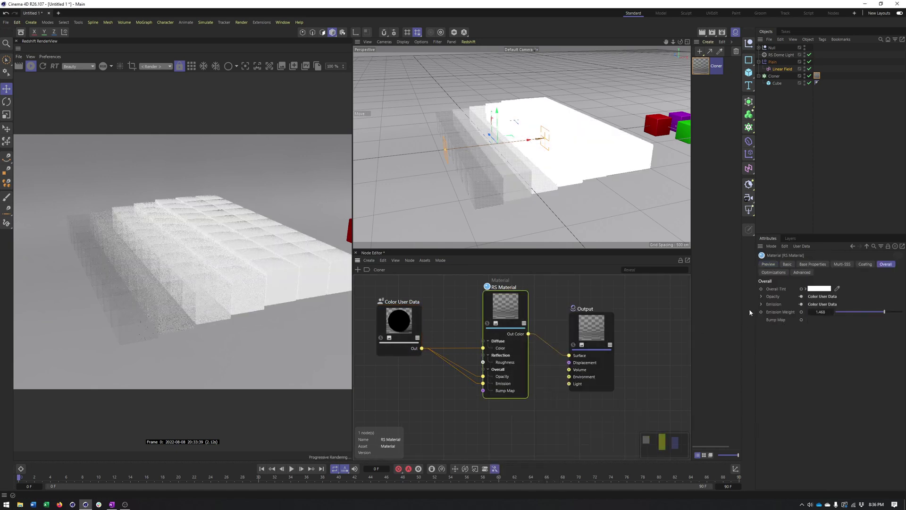
pyautogui.click(399, 311)
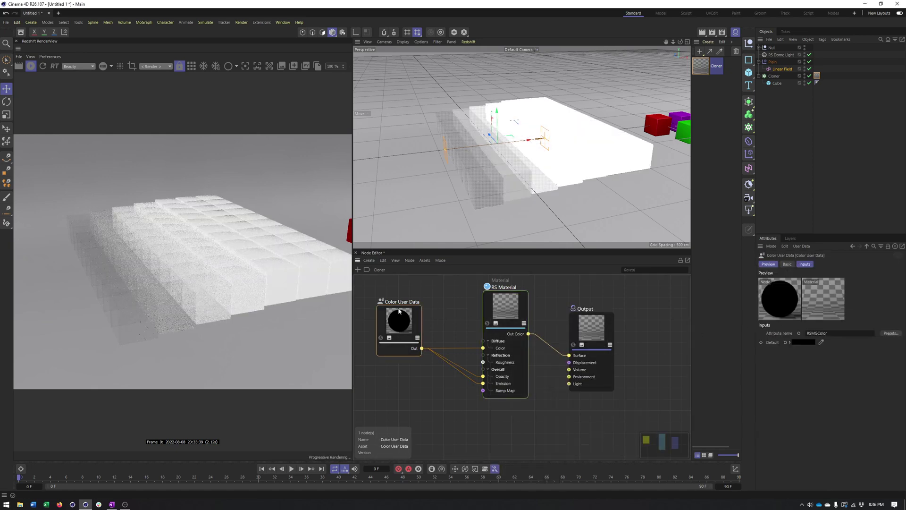
# - Set the Linear Field gradient's end knot to magenta (H 300, S 77%)
pyautogui.click(782, 69)
pyautogui.click(819, 283)
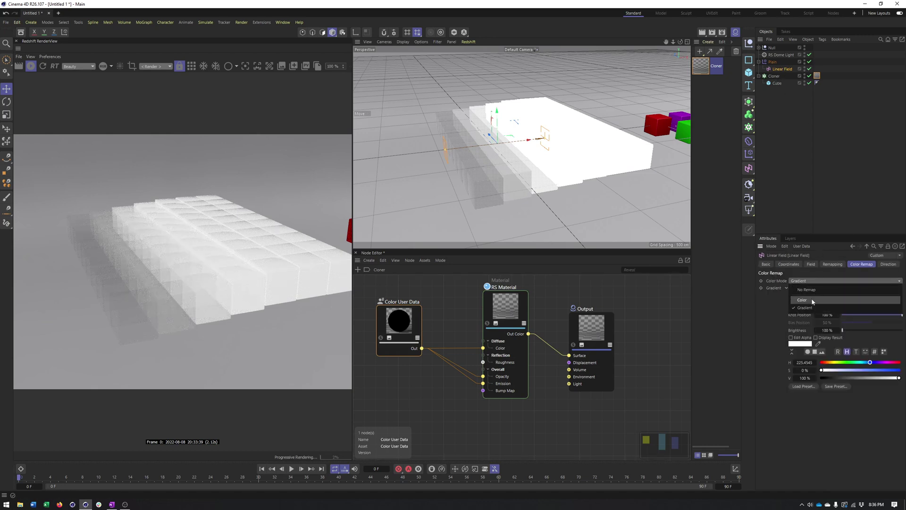
pyautogui.doubleClick(898, 298)
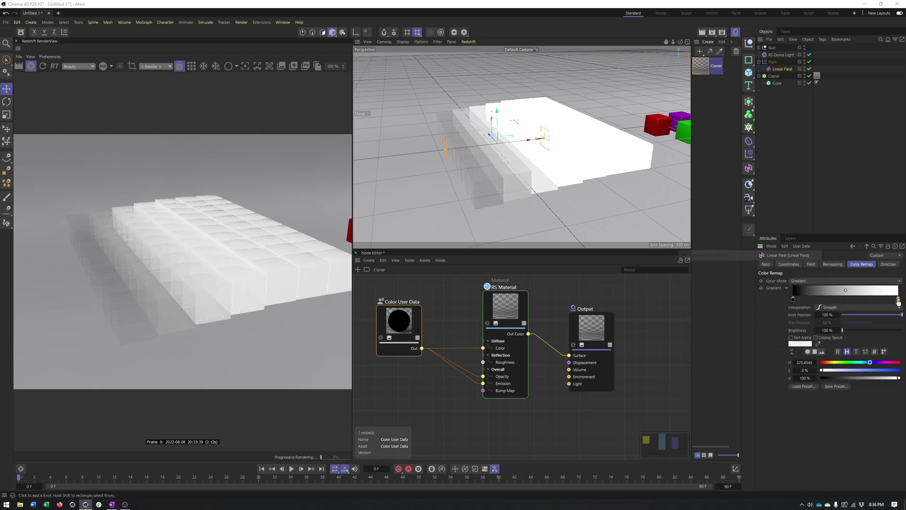
pyautogui.click(801, 314)
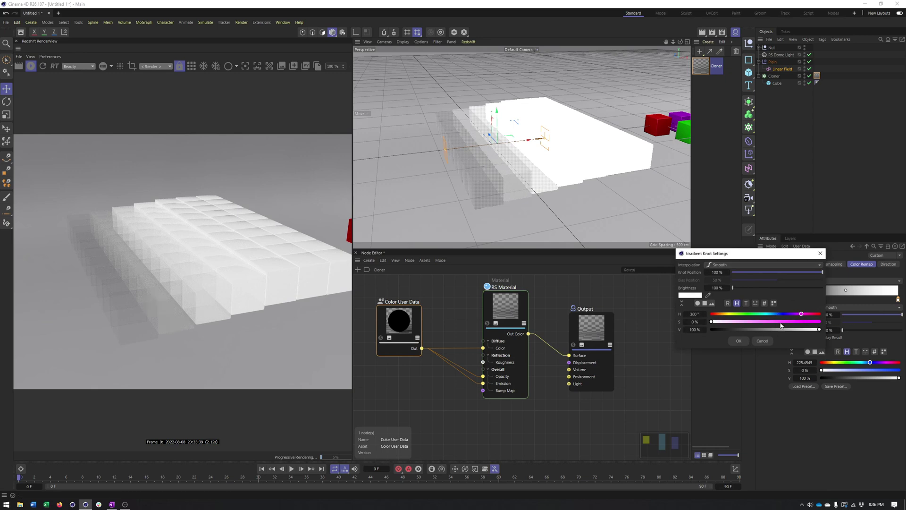
pyautogui.click(795, 321)
pyautogui.click(740, 340)
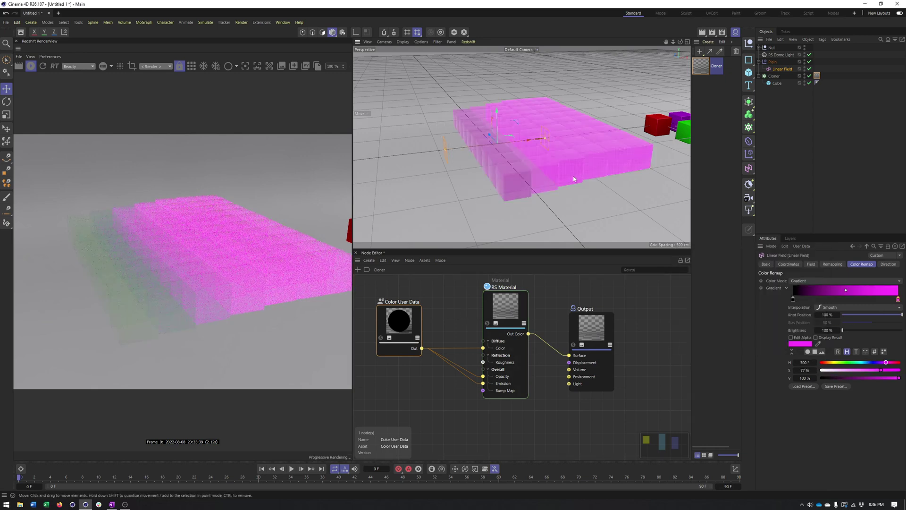
# - Remove the Opacity wire and orbit to centre the red, purple and green cubes
pyautogui.moveTo(464, 376); pyautogui.dragTo(458, 378)
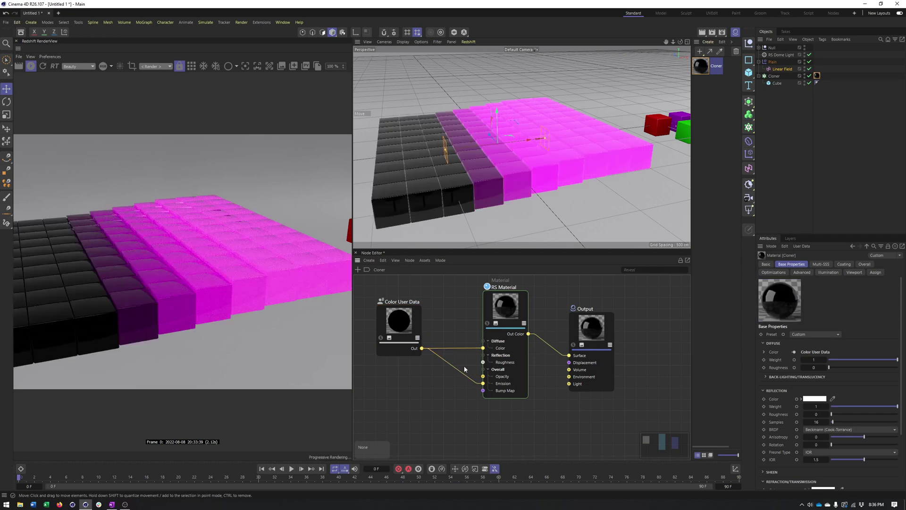
pyautogui.moveTo(529, 192)
pyautogui.keyDown('alt'); pyautogui.mouseDown()
pyautogui.moveTo(535, 201)
pyautogui.moveTo(563, 146)
pyautogui.moveTo(583, 142)
pyautogui.mouseUp(); pyautogui.keyUp('alt')
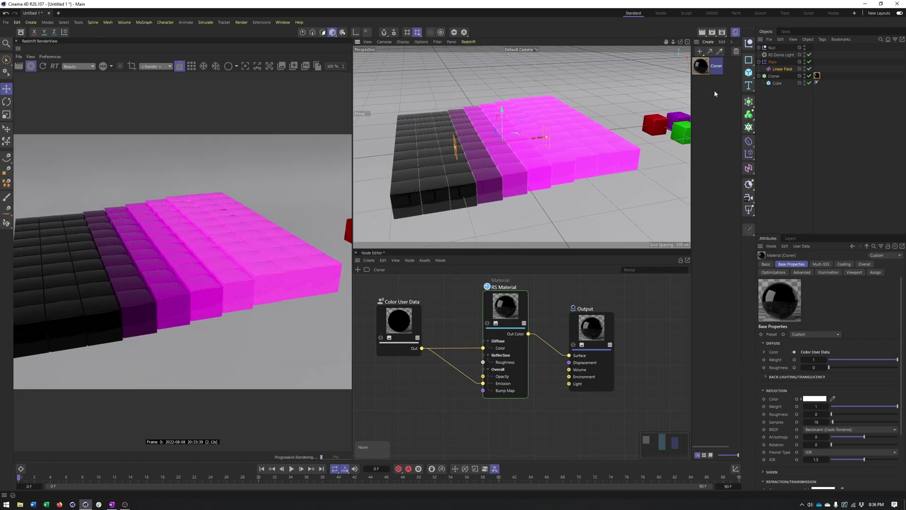
pyautogui.keyDown('alt'); pyautogui.moveTo(588, 118); pyautogui.dragTo(442, 128); pyautogui.keyUp('alt')
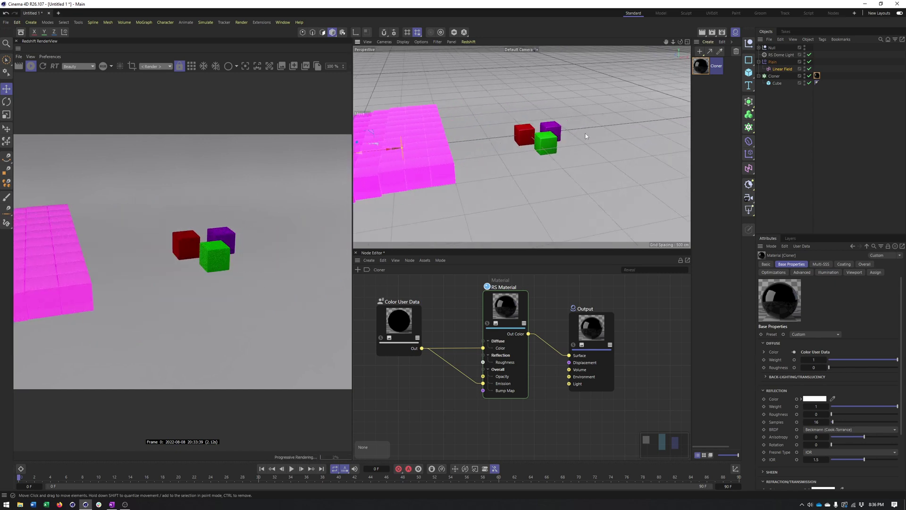
# - Create a new Redshift material named 'Objects' and apply it to the Null
pyautogui.scroll(3, 550, 145)
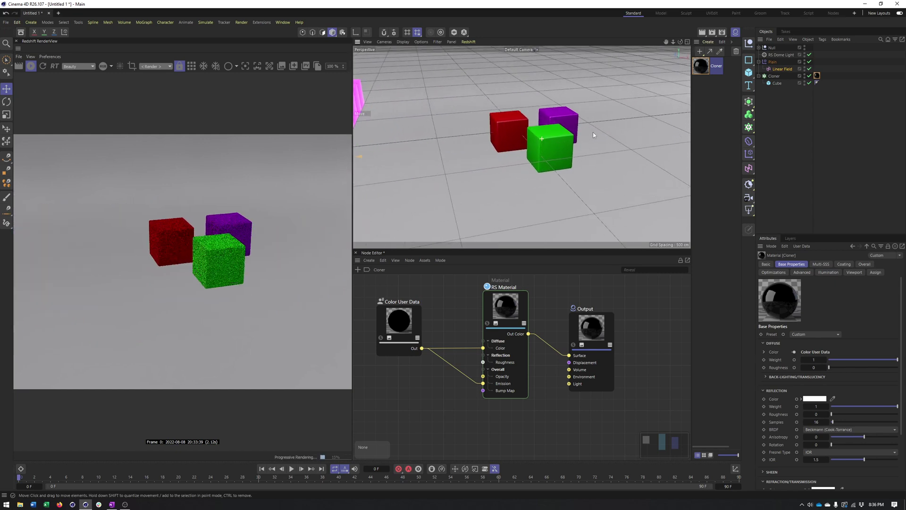
pyautogui.scroll(3, 550, 145)
pyautogui.click(701, 53)
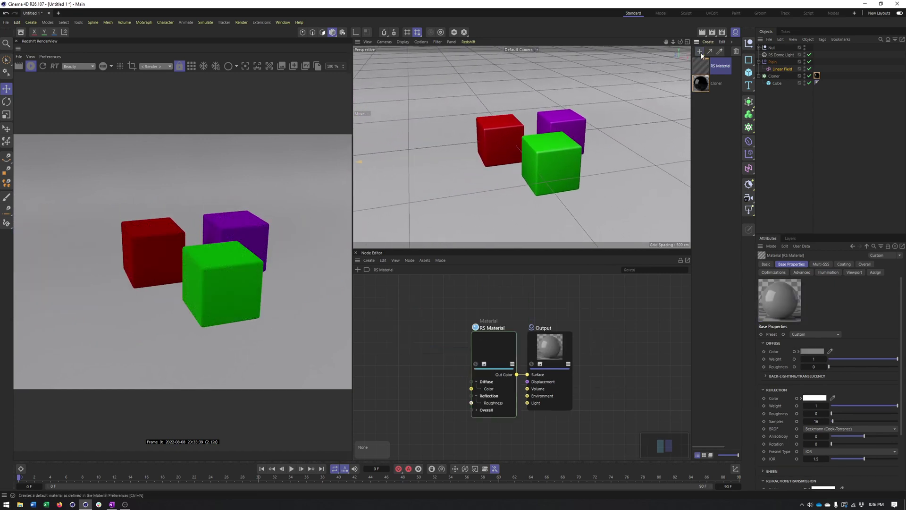
pyautogui.doubleClick(723, 66)
pyautogui.write('ct')
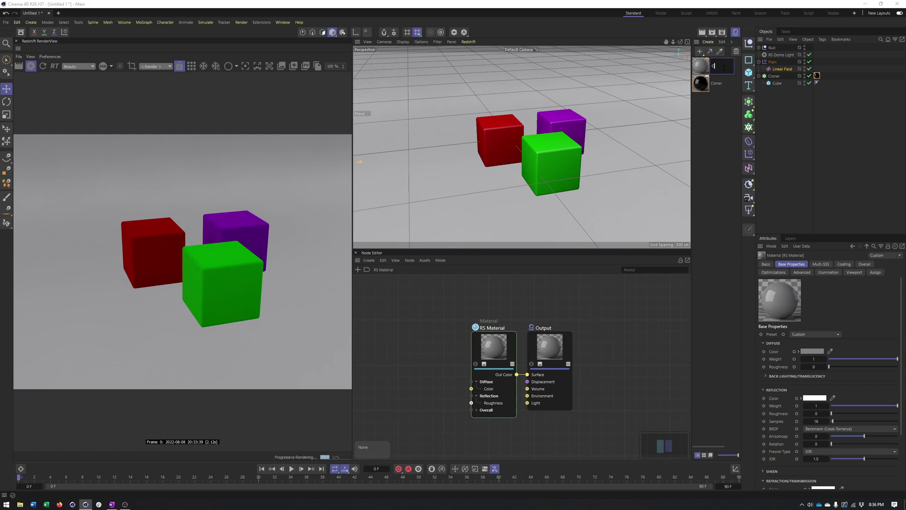
pyautogui.write('s')
pyautogui.press('Return')
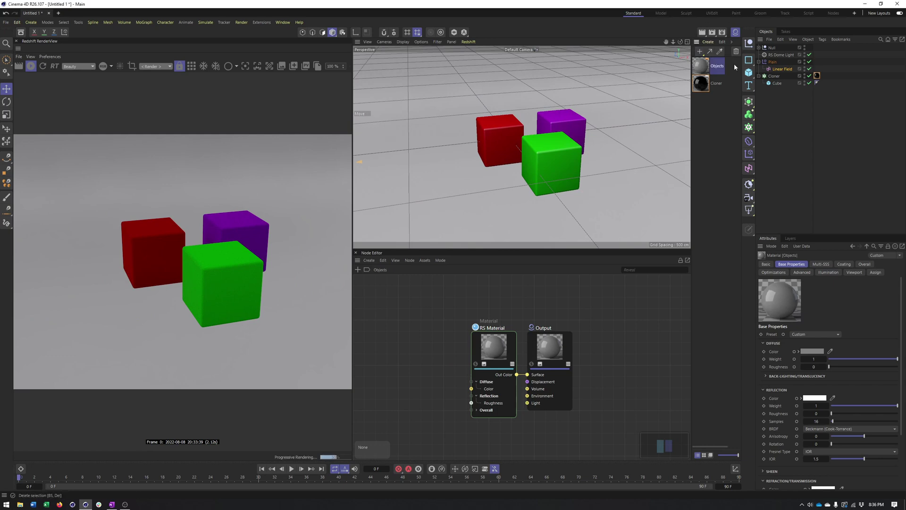
pyautogui.moveTo(756, 60); pyautogui.dragTo(774, 47)
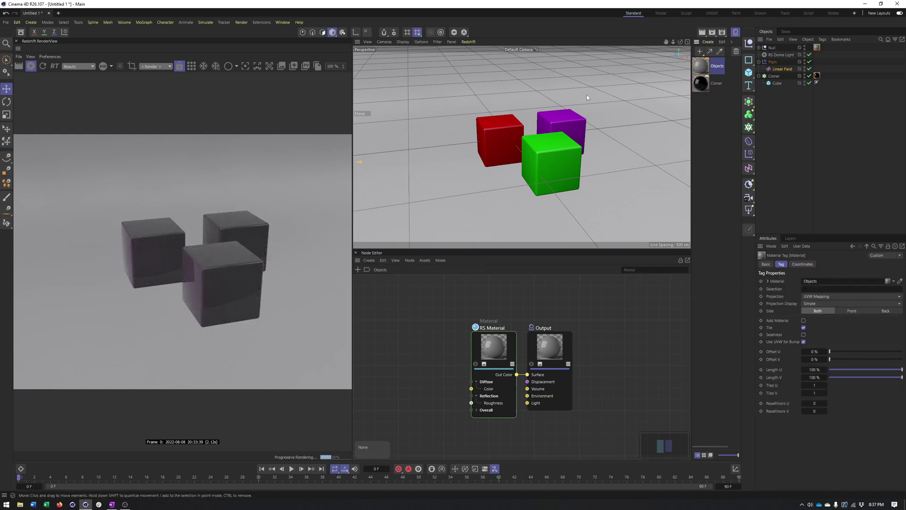
# - Expand the Null and check Cube.2's green Display Color on the Basic tab
pyautogui.click(760, 48)
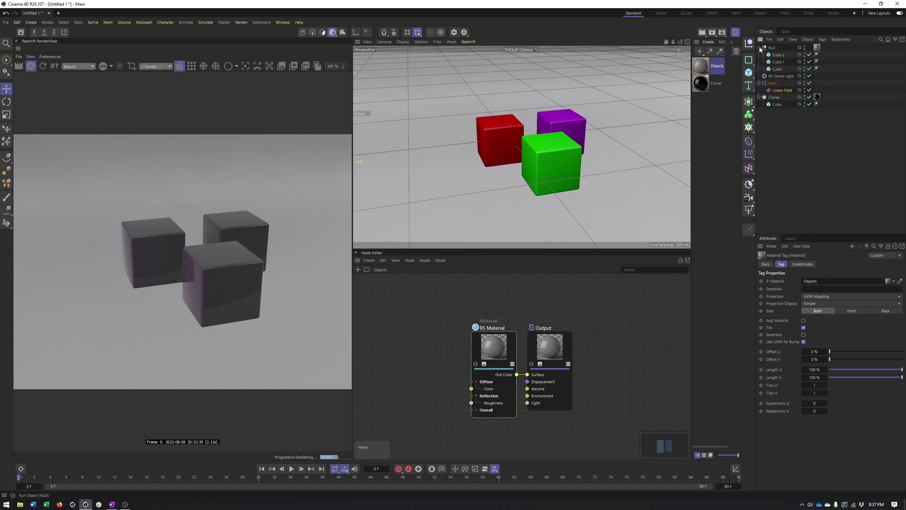
pyautogui.click(776, 55)
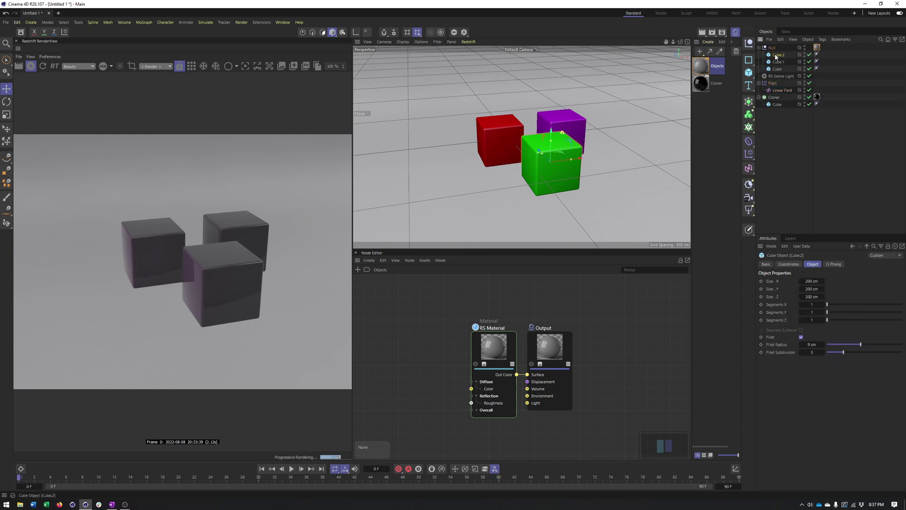
pyautogui.click(765, 264)
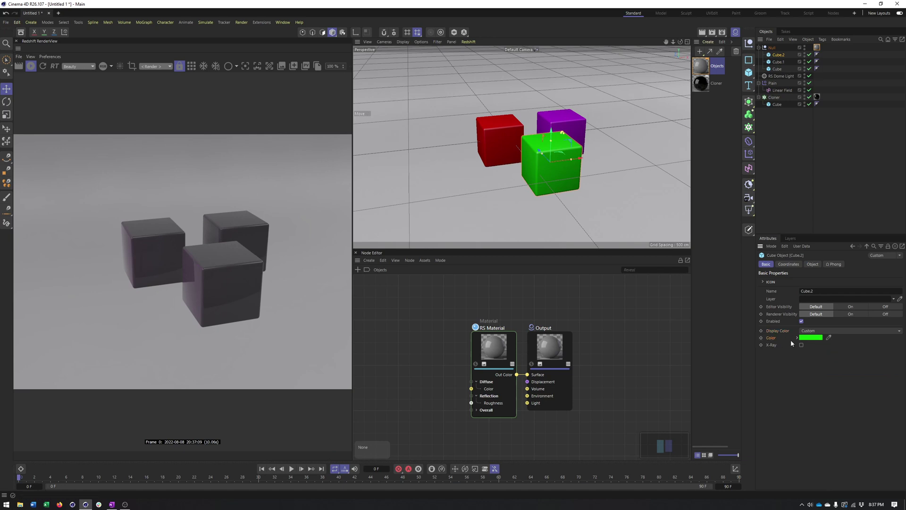
pyautogui.click(474, 140)
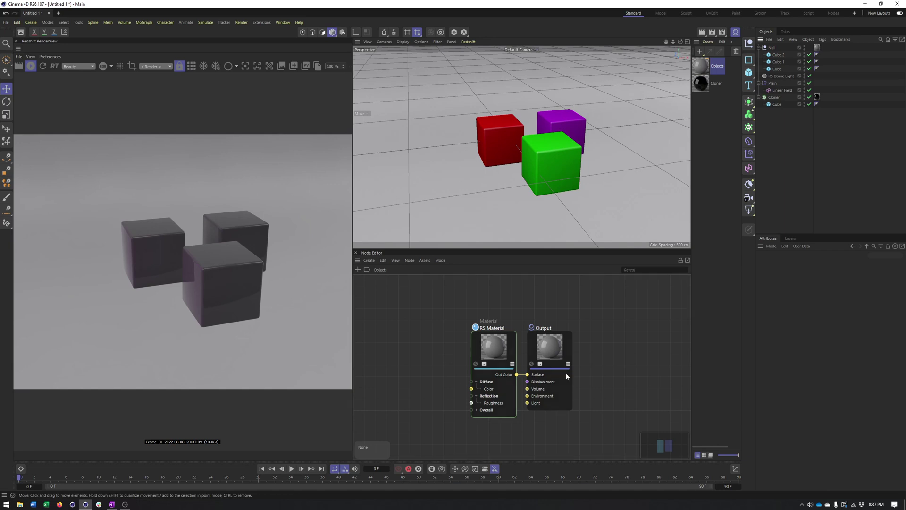
# - Wire a Color User Data node set to Object Color into the Objects material's diffuse colour
pyautogui.moveTo(566, 376); pyautogui.dragTo(609, 353)
pyautogui.moveTo(494, 347); pyautogui.dragTo(519, 324)
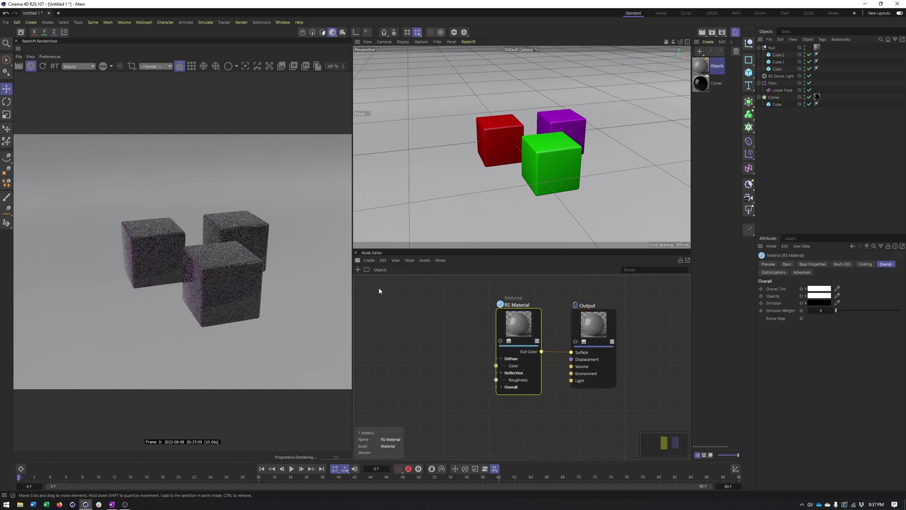
pyautogui.click(358, 270)
pyautogui.write('color user')
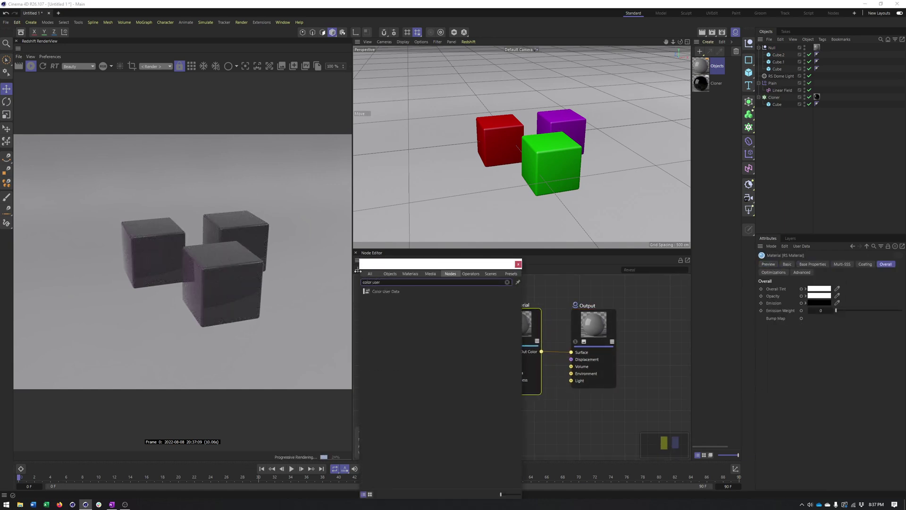
pyautogui.doubleClick(388, 291)
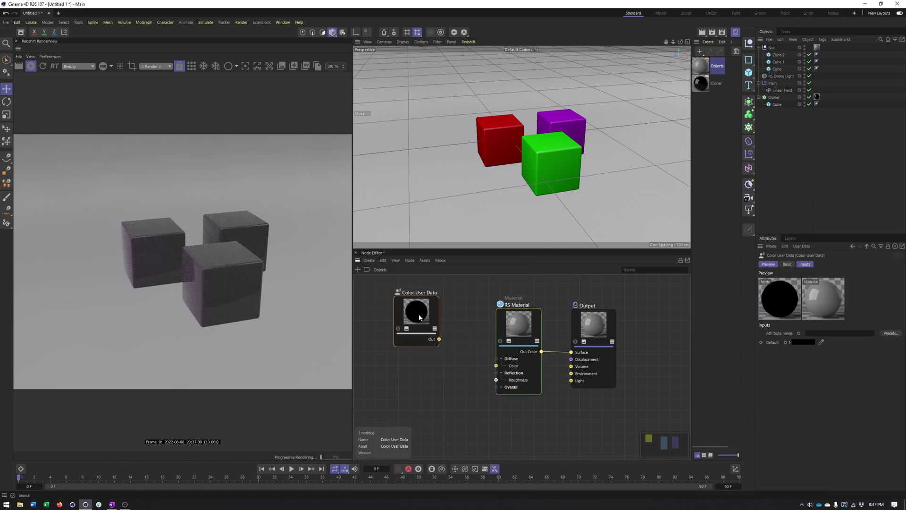
pyautogui.moveTo(439, 339); pyautogui.dragTo(496, 366)
pyautogui.moveTo(423, 320); pyautogui.dragTo(427, 331)
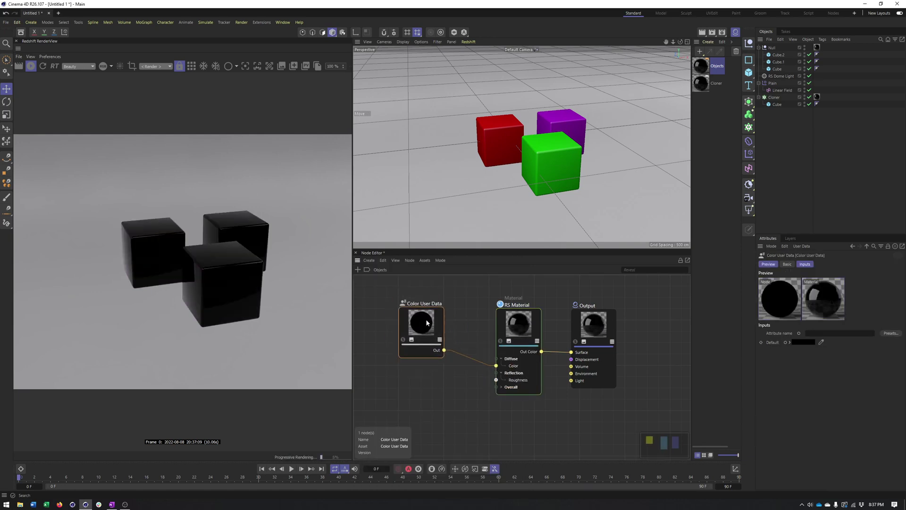
pyautogui.click(891, 333)
pyautogui.moveTo(872, 345)
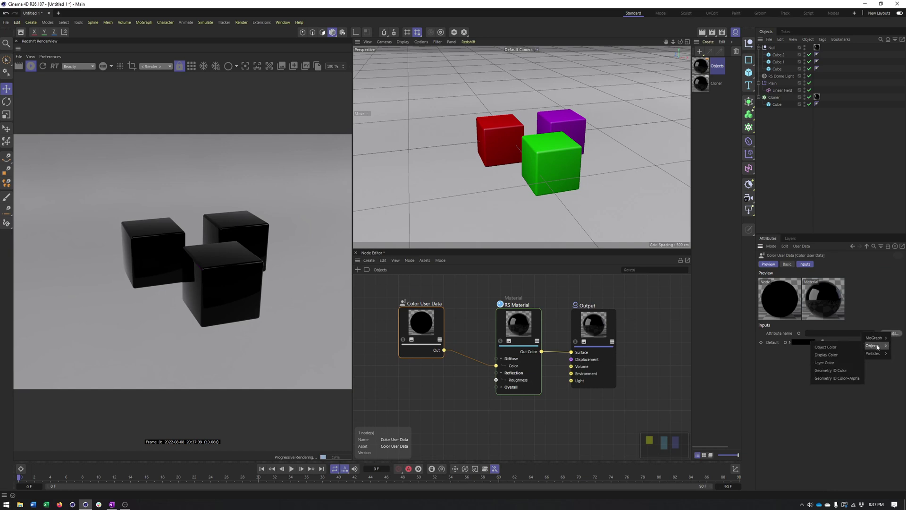
pyautogui.click(841, 348)
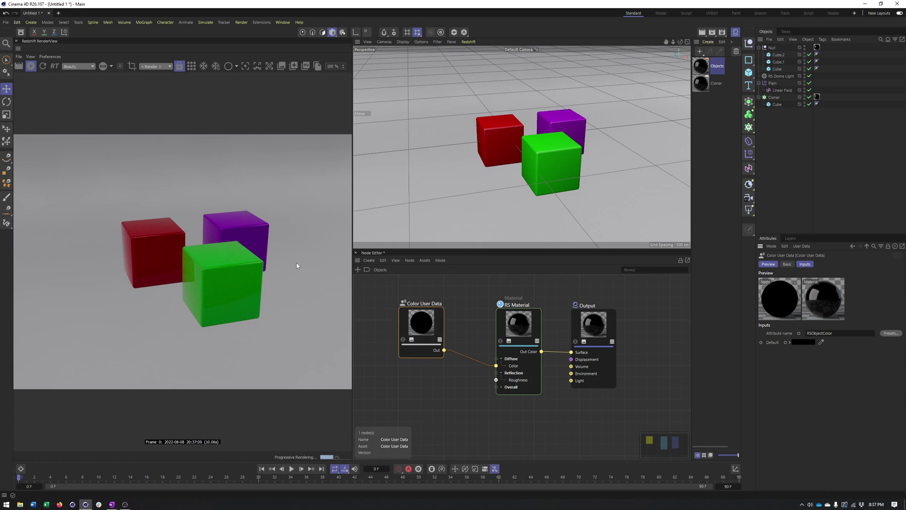
# - Tidy the node layout and set the Objects material's Refraction Weight to 1
pyautogui.moveTo(524, 326); pyautogui.dragTo(516, 308)
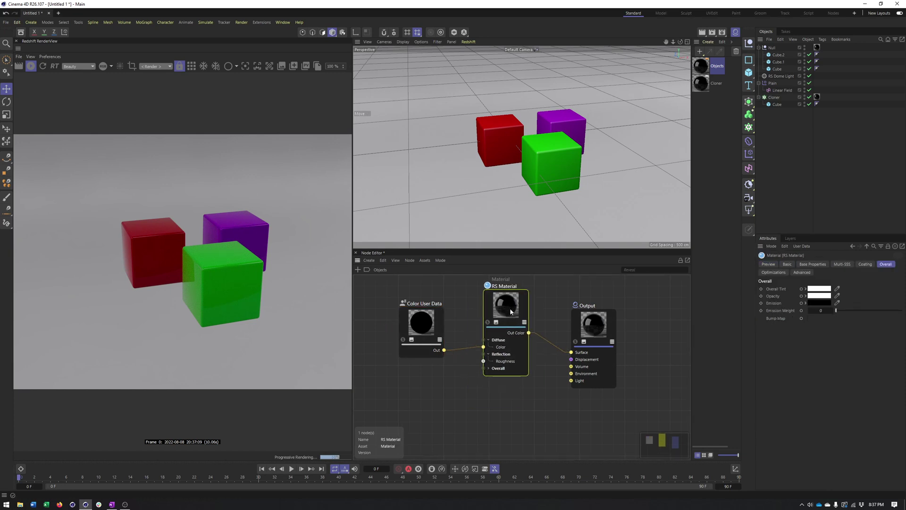
pyautogui.moveTo(594, 326); pyautogui.dragTo(602, 308)
pyautogui.moveTo(518, 316); pyautogui.dragTo(520, 322)
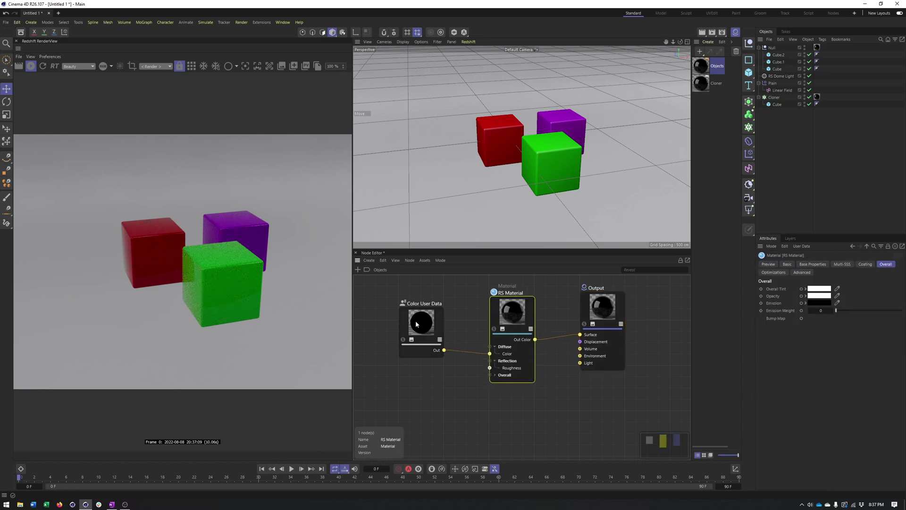
pyautogui.moveTo(424, 320); pyautogui.dragTo(423, 325)
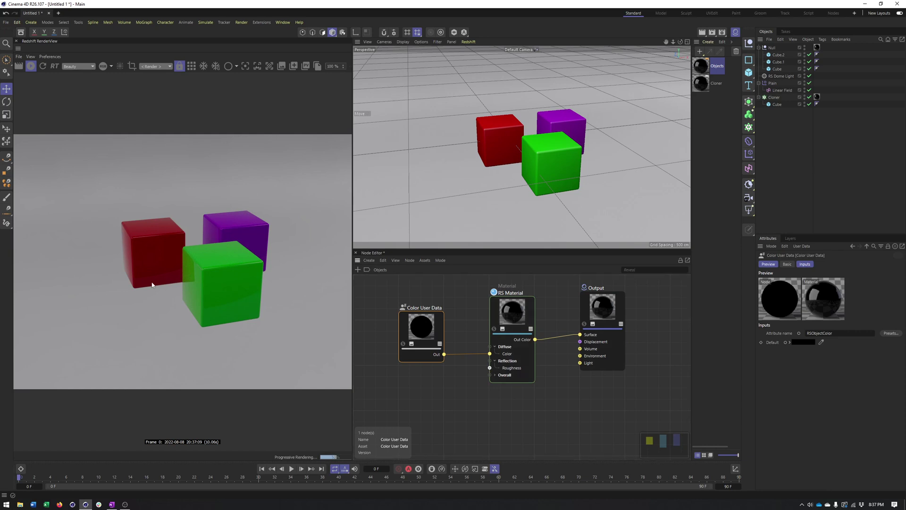
pyautogui.moveTo(510, 322); pyautogui.dragTo(508, 321)
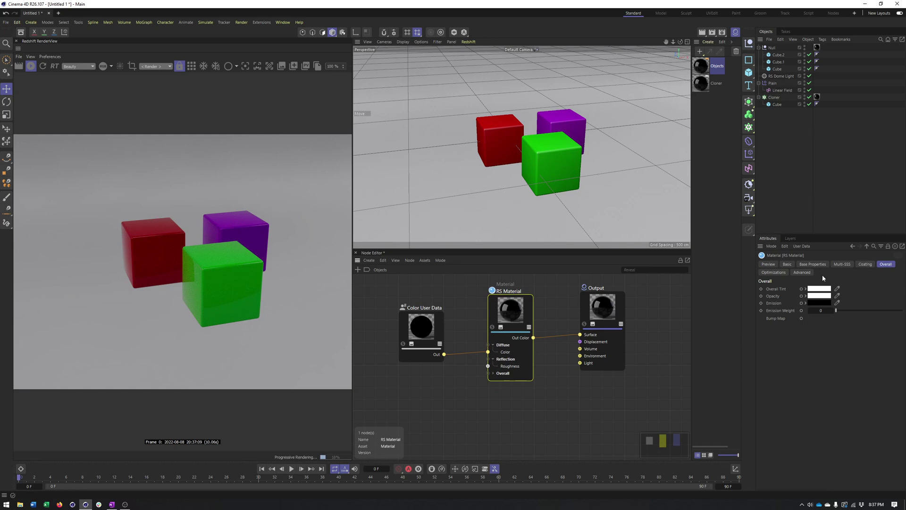
pyautogui.click(814, 265)
pyautogui.scroll(-2, 899, 326)
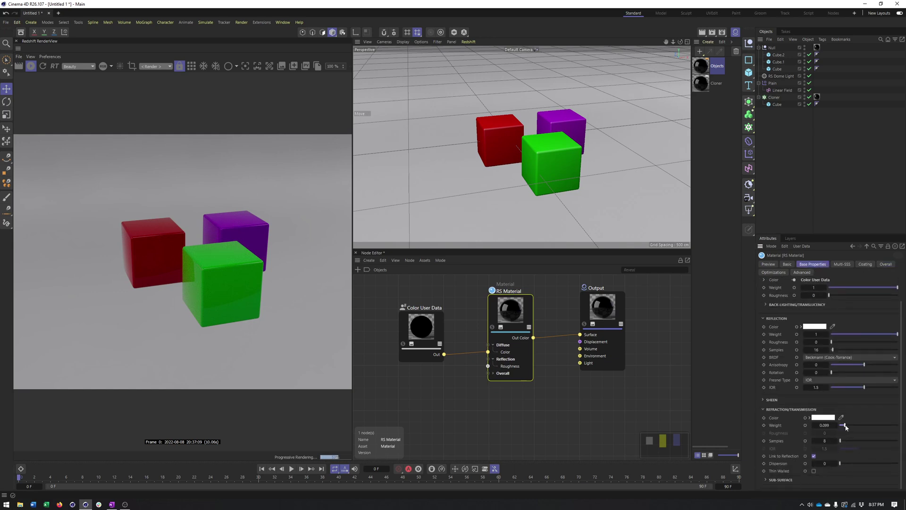
pyautogui.moveTo(840, 425); pyautogui.dragTo(898, 425)
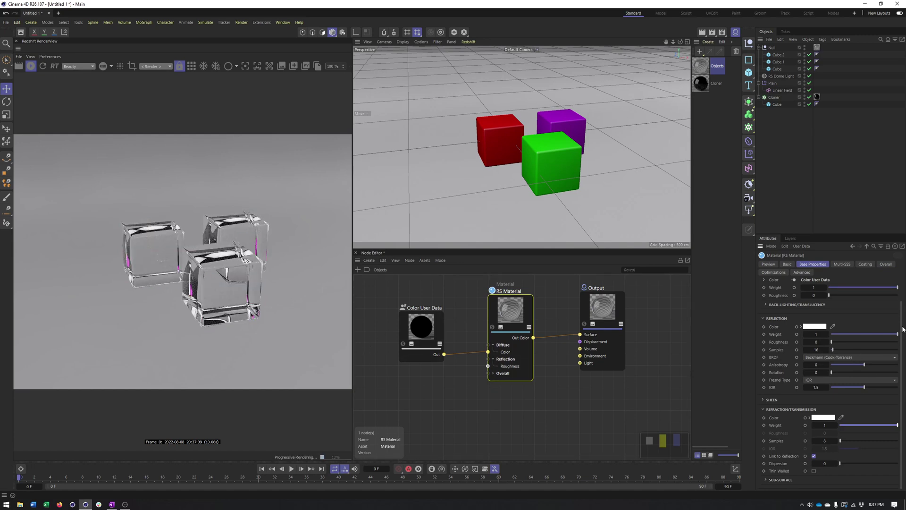
pyautogui.moveTo(901, 321); pyautogui.dragTo(896, 303)
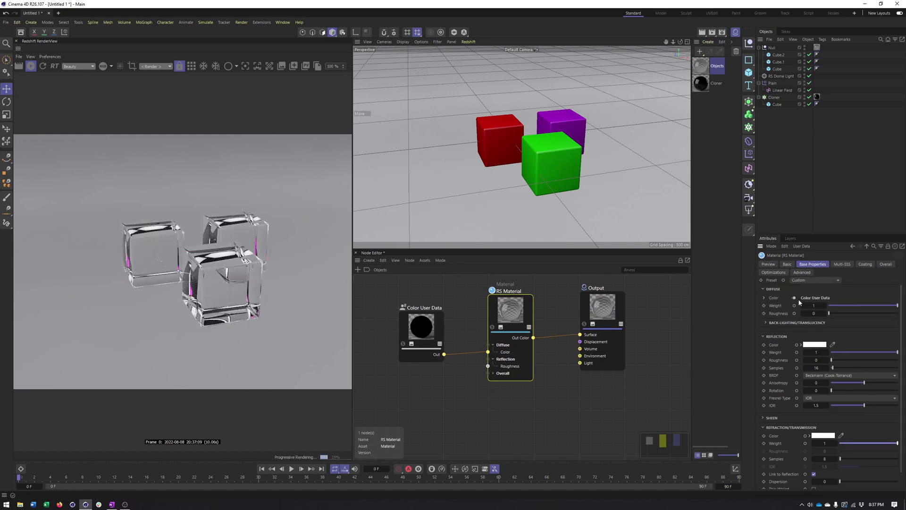
# - Tint the refraction colour with the Color User Data output and fine-tune Reflection Roughness
pyautogui.moveTo(444, 355); pyautogui.dragTo(495, 312)
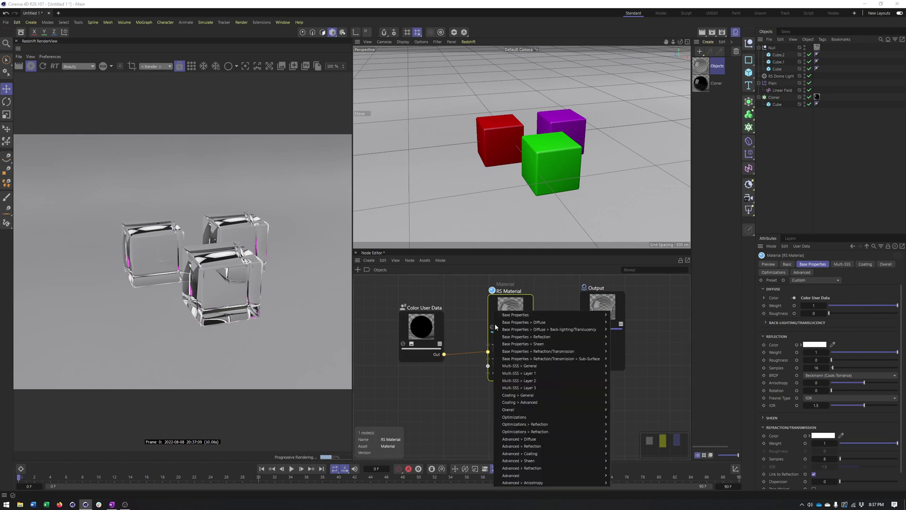
pyautogui.moveTo(549, 329)
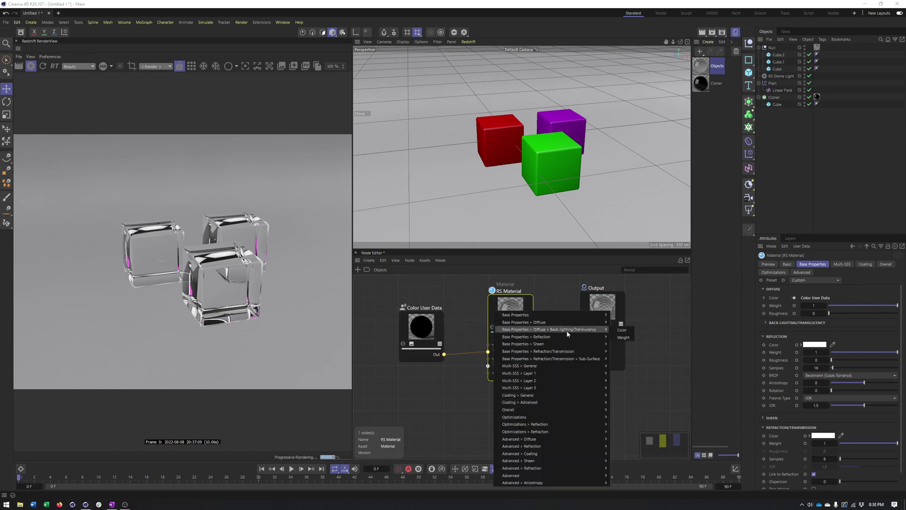
pyautogui.click(622, 351)
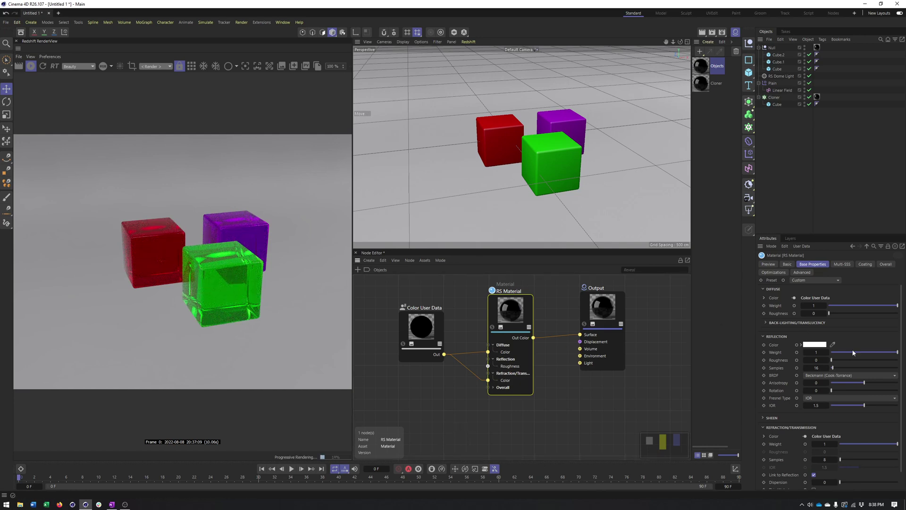
pyautogui.moveTo(833, 362); pyautogui.dragTo(842, 361)
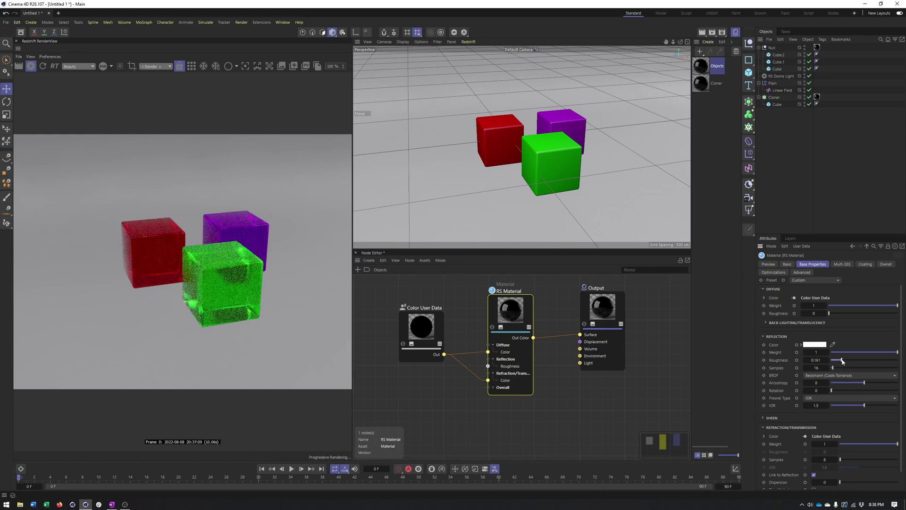
pyautogui.moveTo(842, 362); pyautogui.dragTo(831, 362)
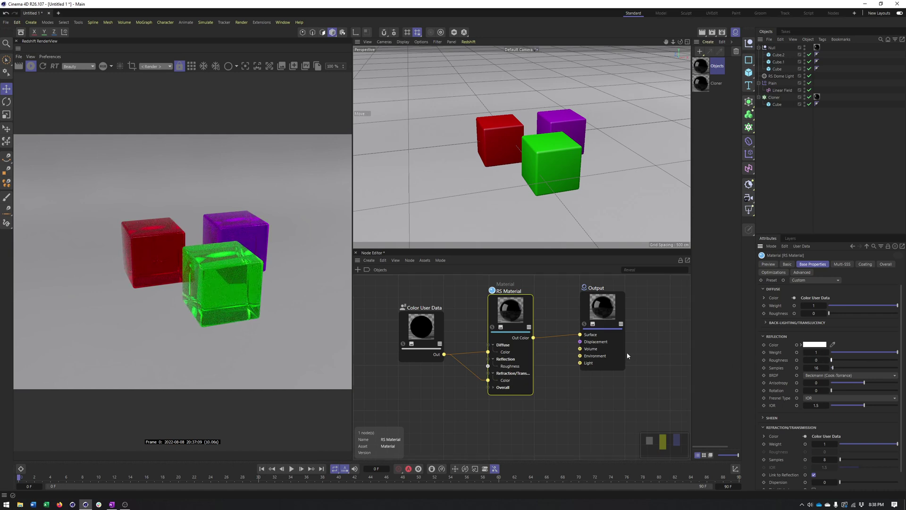
pyautogui.moveTo(503, 304); pyautogui.dragTo(513, 308)
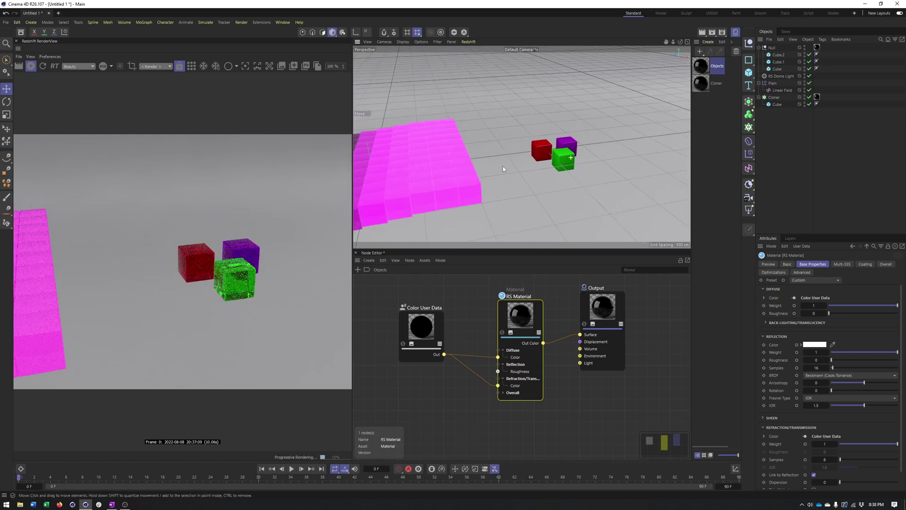
# - Delete the Linear Field under the Plain effector
pyautogui.moveTo(571, 160)
pyautogui.keyDown('alt'); pyautogui.mouseDown()
pyautogui.moveTo(552, 145)
pyautogui.moveTo(569, 244)
pyautogui.mouseUp(); pyautogui.keyUp('alt')
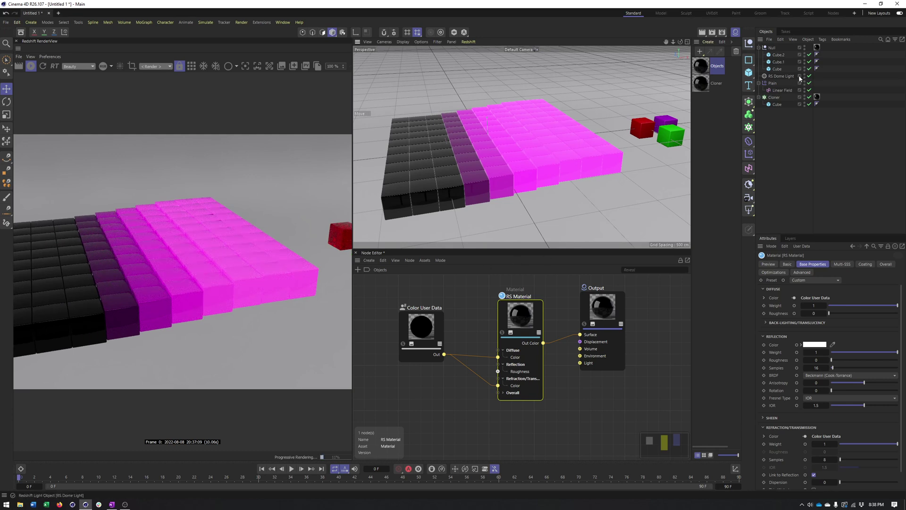
pyautogui.click(777, 90)
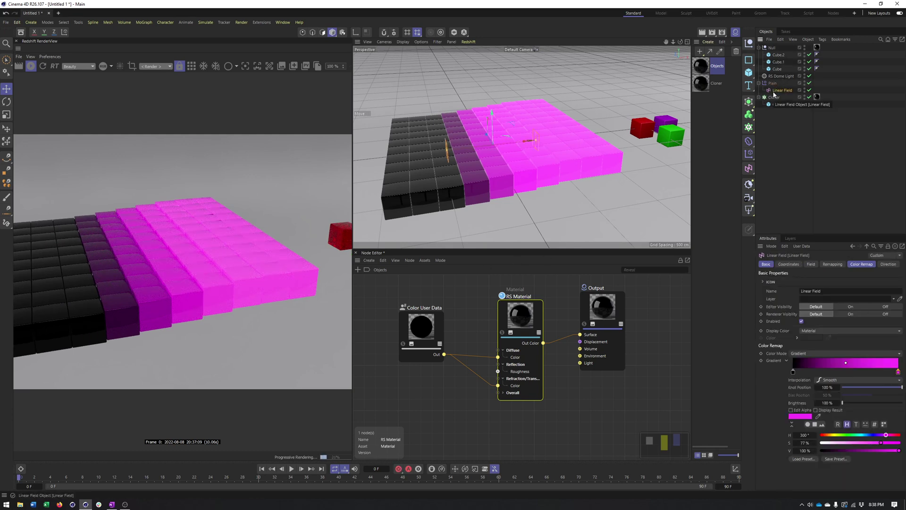
pyautogui.press('Delete')
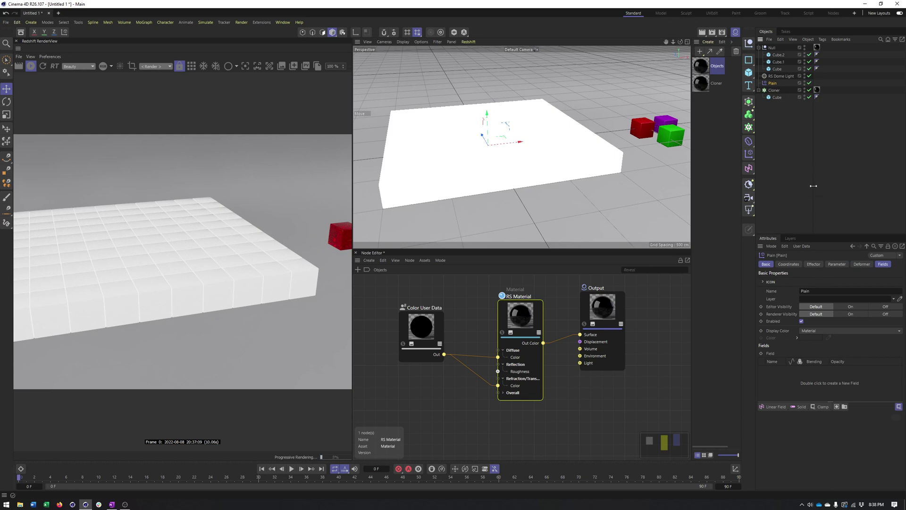
# - Add a Random Field to Plain and enable its Color toggle in the Fields list
pyautogui.click(783, 406)
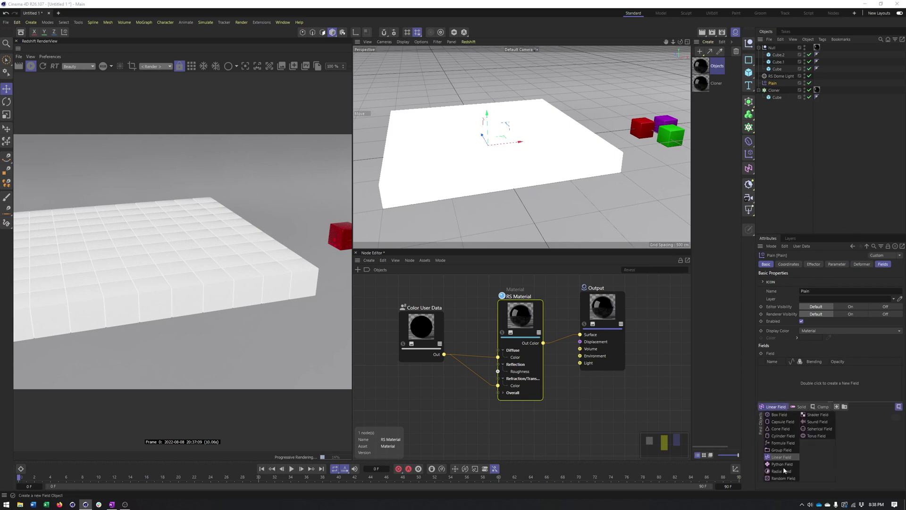
pyautogui.click(781, 478)
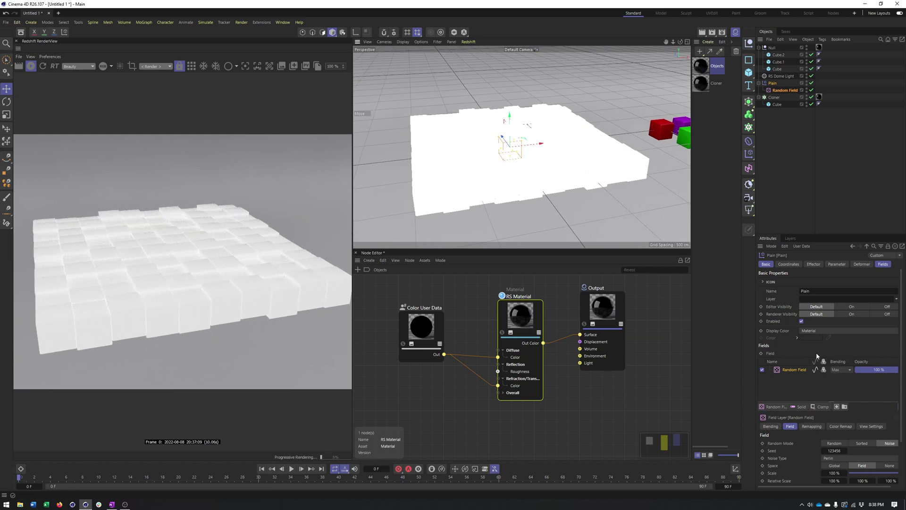
pyautogui.click(883, 264)
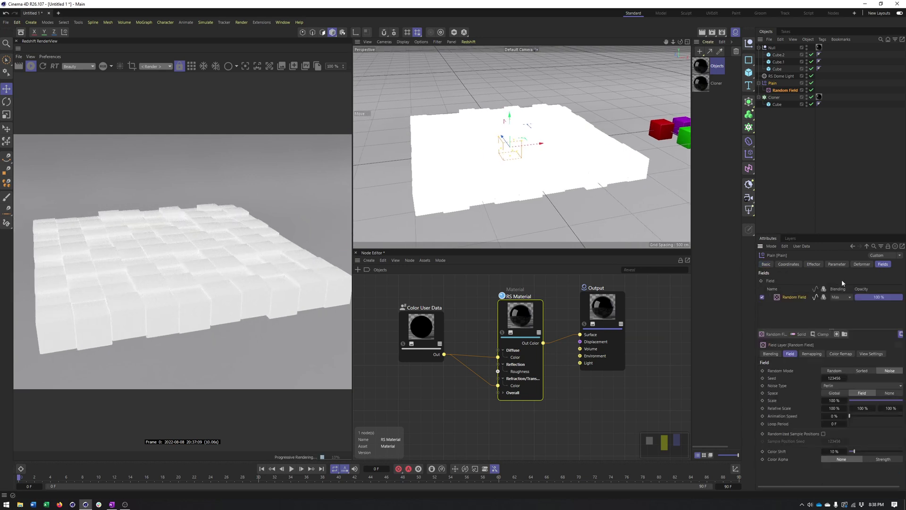
pyautogui.click(825, 297)
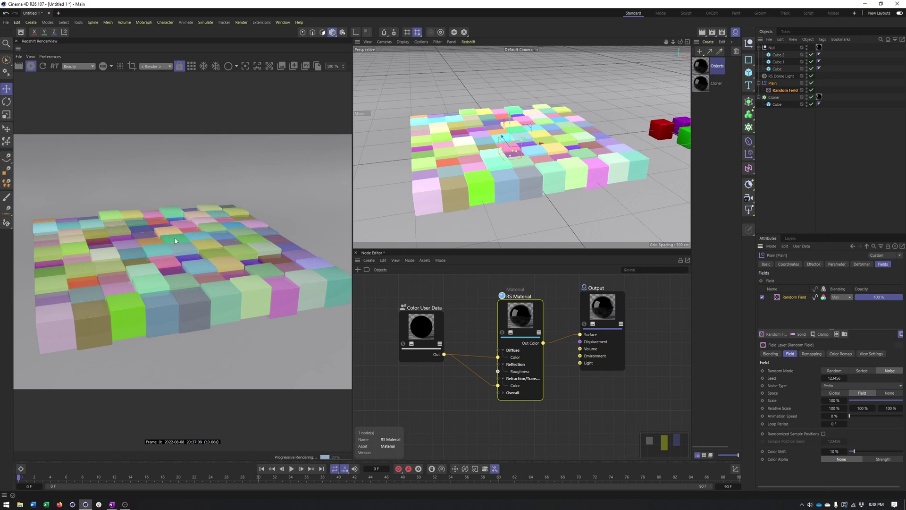
pyautogui.moveTo(167, 258); pyautogui.dragTo(166, 247, button='middle')
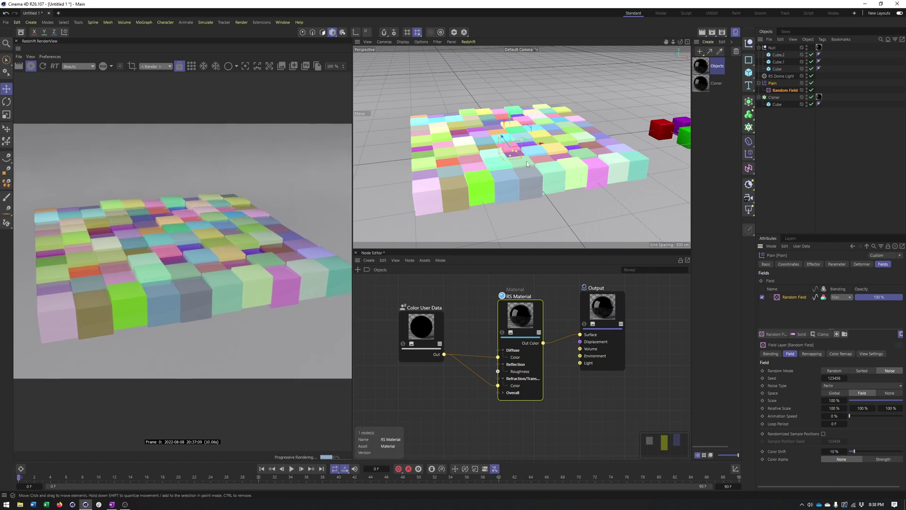
# - Move the Output and RS Material nodes aside and add a Ramp node
pyautogui.keyDown('alt'); pyautogui.moveTo(528, 163); pyautogui.dragTo(536, 168); pyautogui.keyUp('alt')
pyautogui.moveTo(611, 309); pyautogui.dragTo(640, 299)
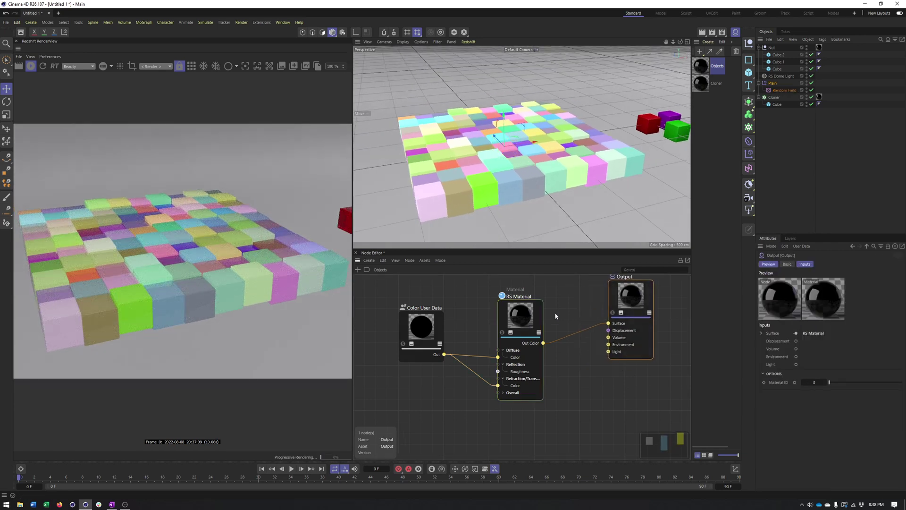
pyautogui.moveTo(528, 314); pyautogui.dragTo(566, 305)
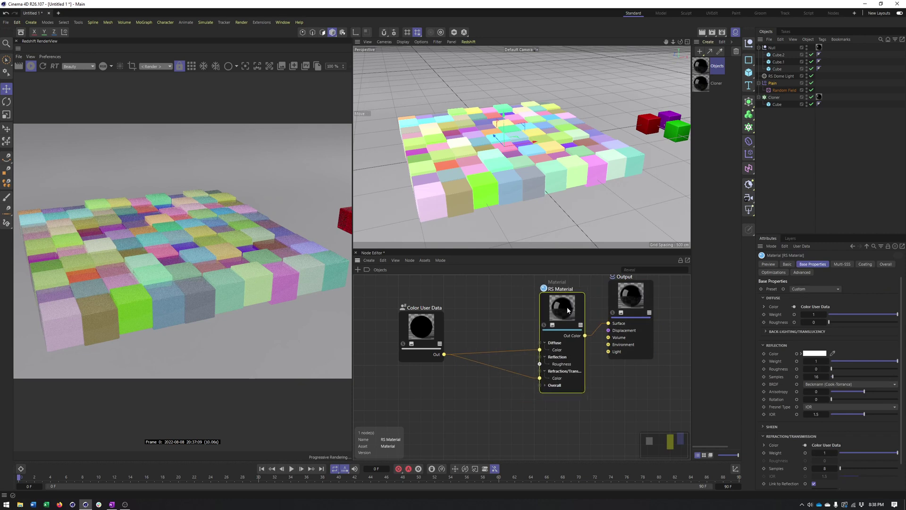
pyautogui.click(357, 271)
pyautogui.write('ran')
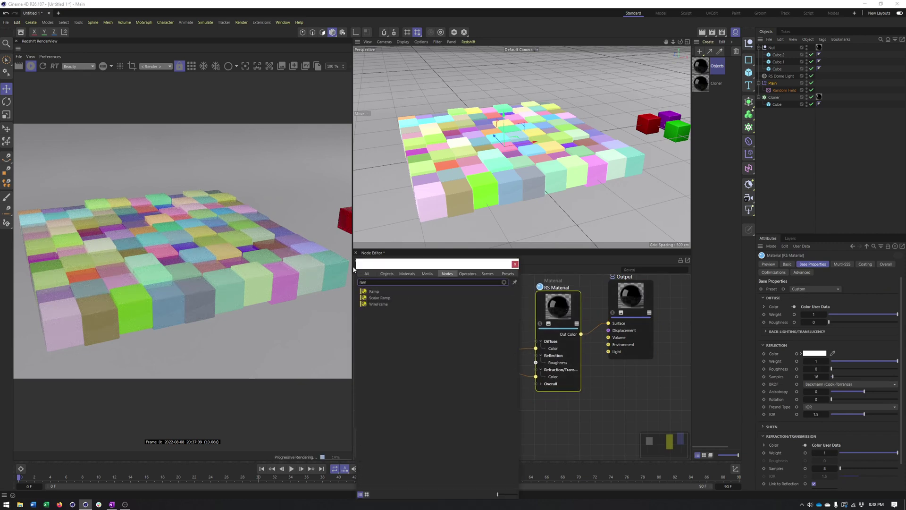
pyautogui.doubleClick(375, 291)
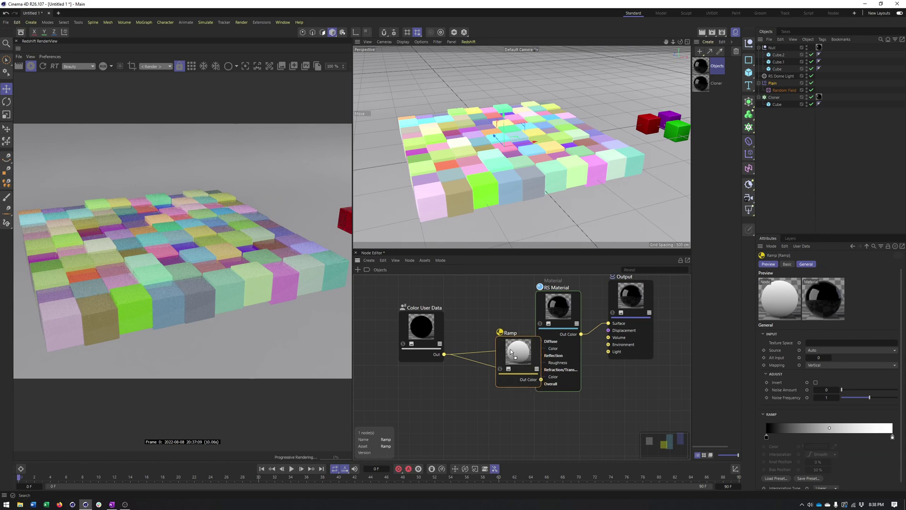
# - Wire Color User Data into Ramp Alt Input and Ramp Out Color into Diffuse Color, then select the Cloner material
pyautogui.moveTo(511, 352); pyautogui.dragTo(482, 303)
pyautogui.moveTo(444, 354); pyautogui.dragTo(474, 333)
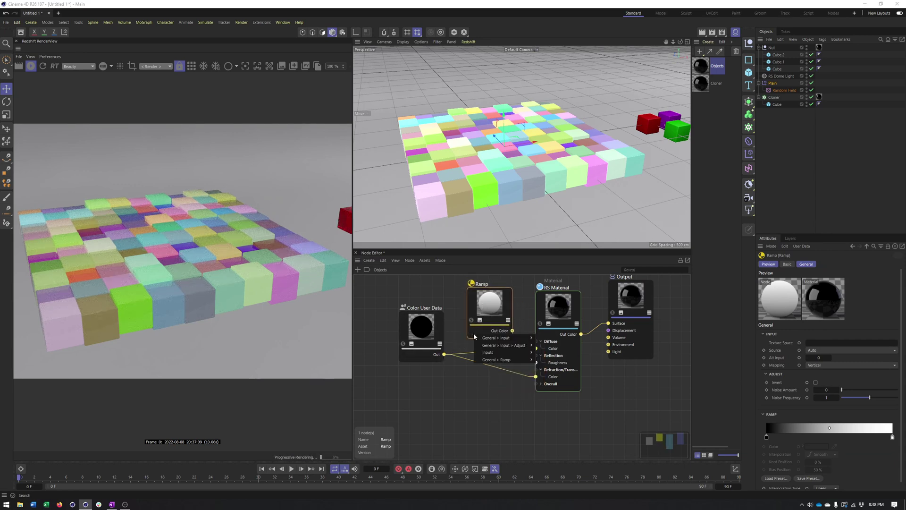
pyautogui.moveTo(497, 338)
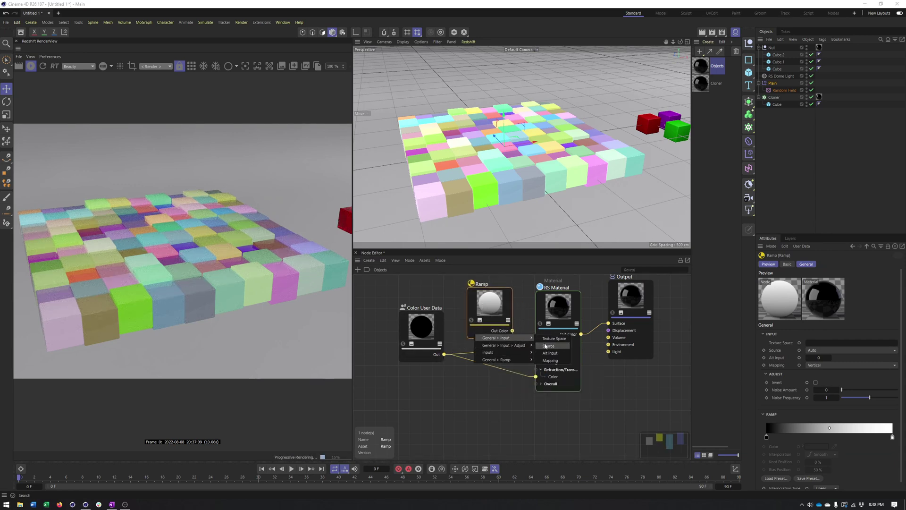
pyautogui.click(550, 353)
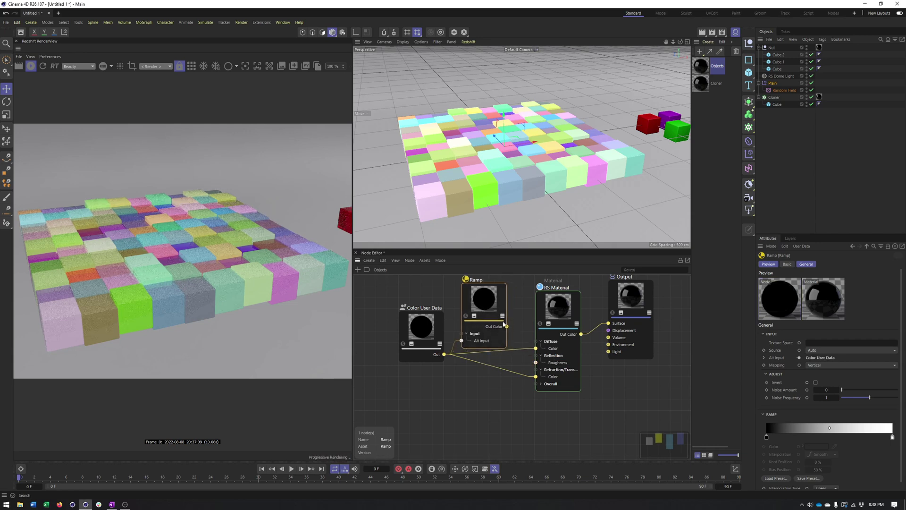
pyautogui.moveTo(506, 326); pyautogui.dragTo(536, 348)
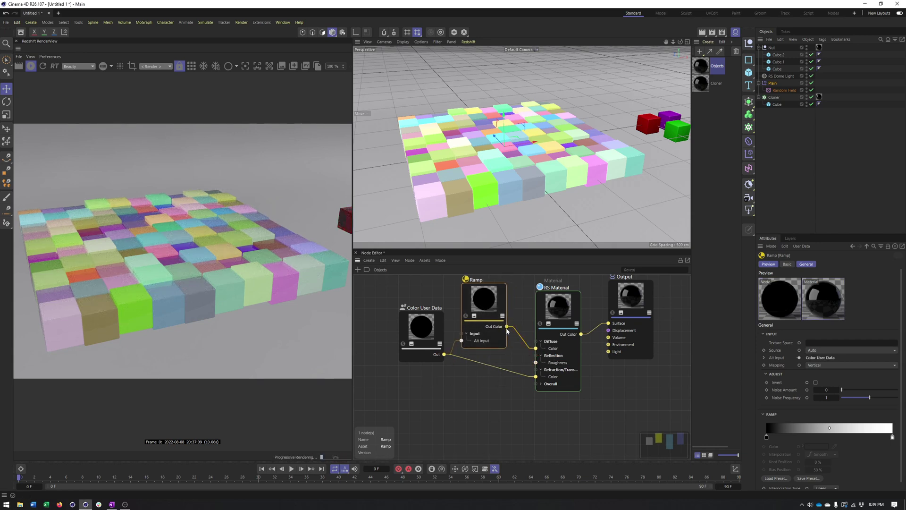
pyautogui.click(702, 84)
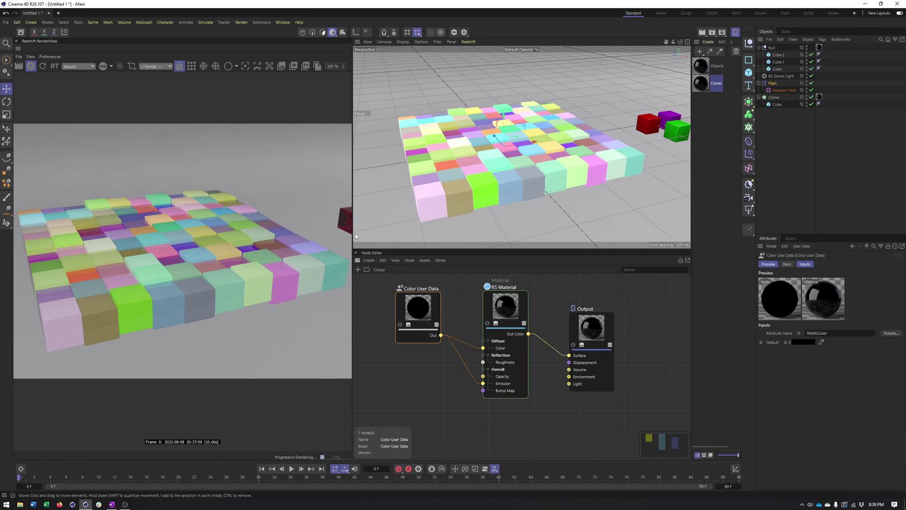
# - Tidy the Cloner material's nodes and add a Ramp node via the node search
pyautogui.moveTo(406, 302); pyautogui.dragTo(399, 306)
pyautogui.press('l')
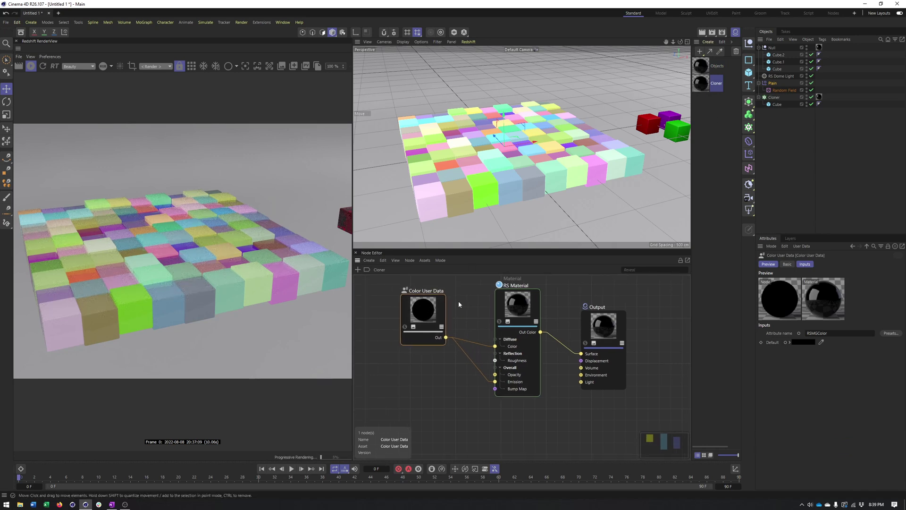
pyautogui.click(358, 269)
pyautogui.write('ramp')
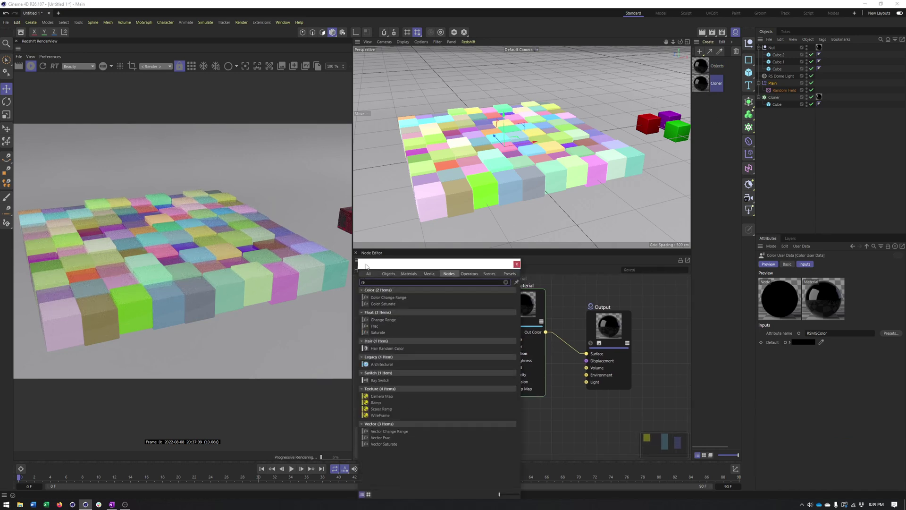
pyautogui.doubleClick(375, 291)
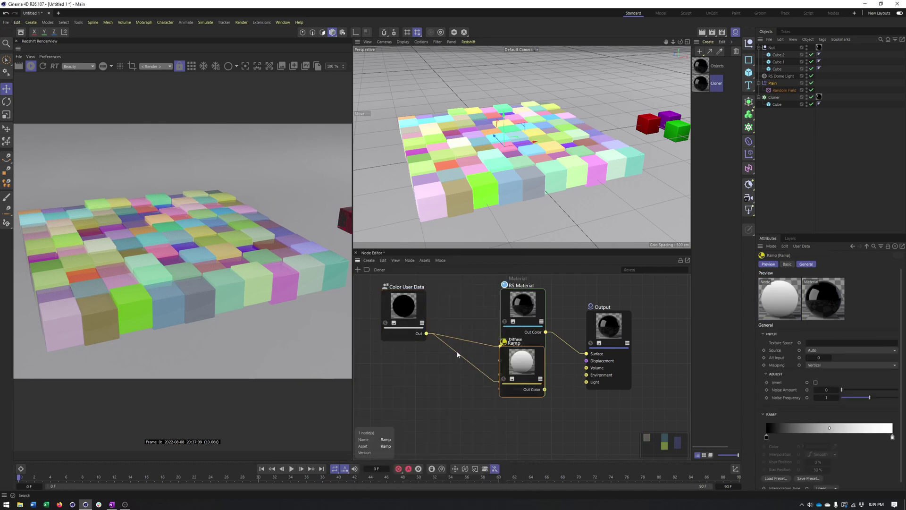
# - Connect Color User Data Out to the Ramp's Alt Input and Ramp Out Color to RS Material Diffuse Color
pyautogui.moveTo(495, 337)
pyautogui.mouseDown()
pyautogui.moveTo(437, 348)
pyautogui.moveTo(450, 405)
pyautogui.mouseUp()
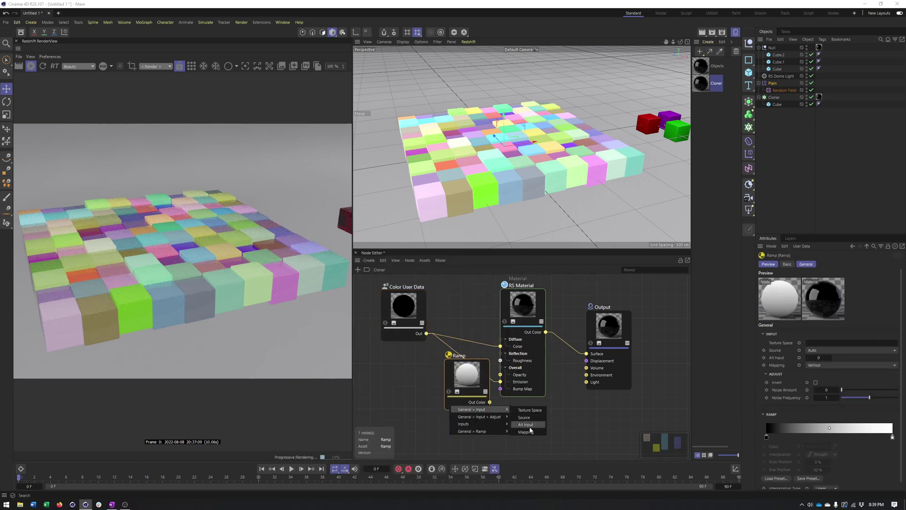
pyautogui.click(528, 425)
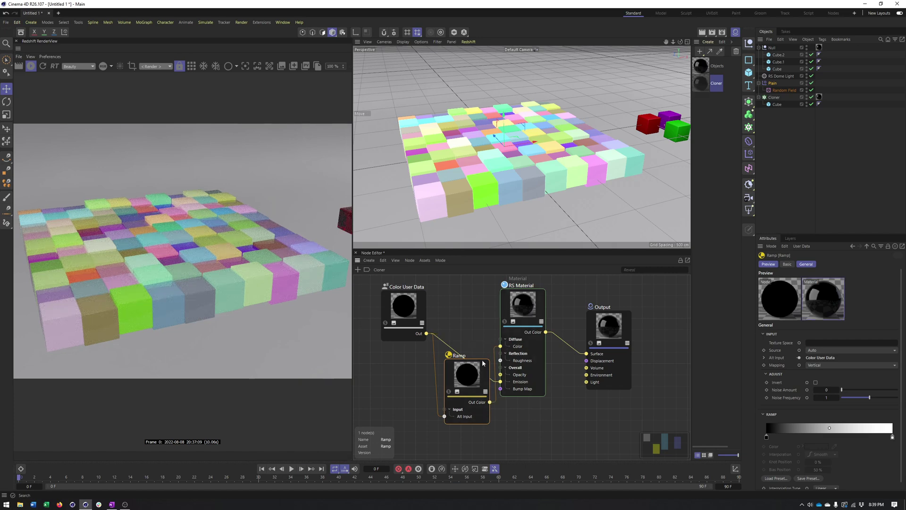
pyautogui.moveTo(483, 363); pyautogui.dragTo(434, 325)
pyautogui.moveTo(442, 365); pyautogui.dragTo(499, 383)
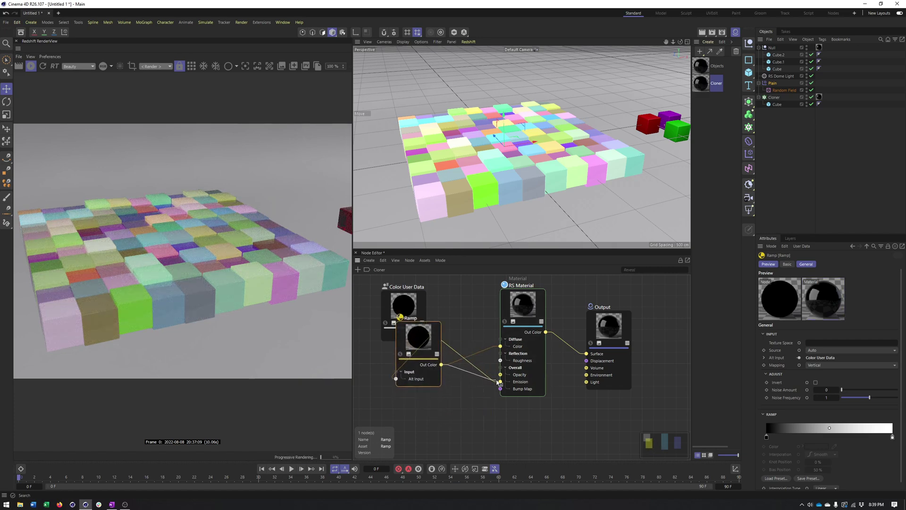
pyautogui.moveTo(423, 340); pyautogui.dragTo(467, 319)
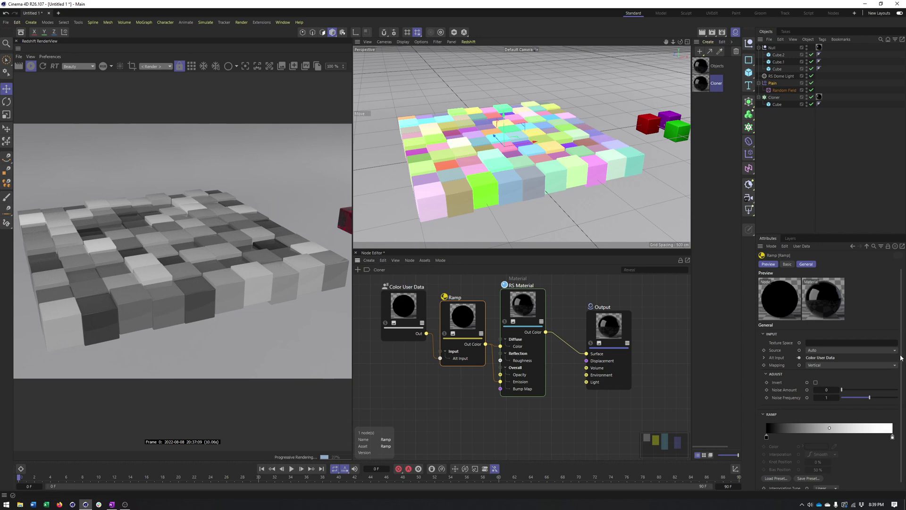
pyautogui.moveTo(901, 357); pyautogui.dragTo(890, 398)
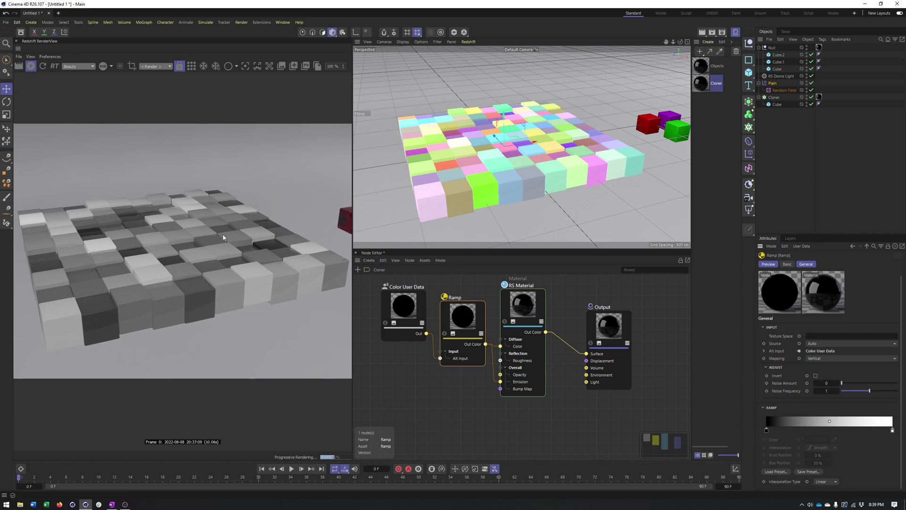
# - Load the Scheme 8 gradient preset into the Ramp and nudge its blue knot left
pyautogui.click(779, 472)
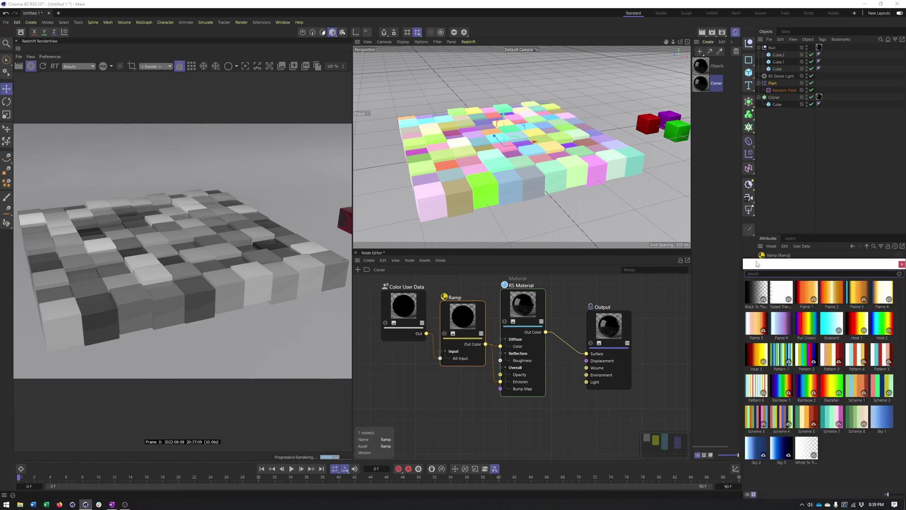
pyautogui.moveTo(757, 263); pyautogui.dragTo(679, 172)
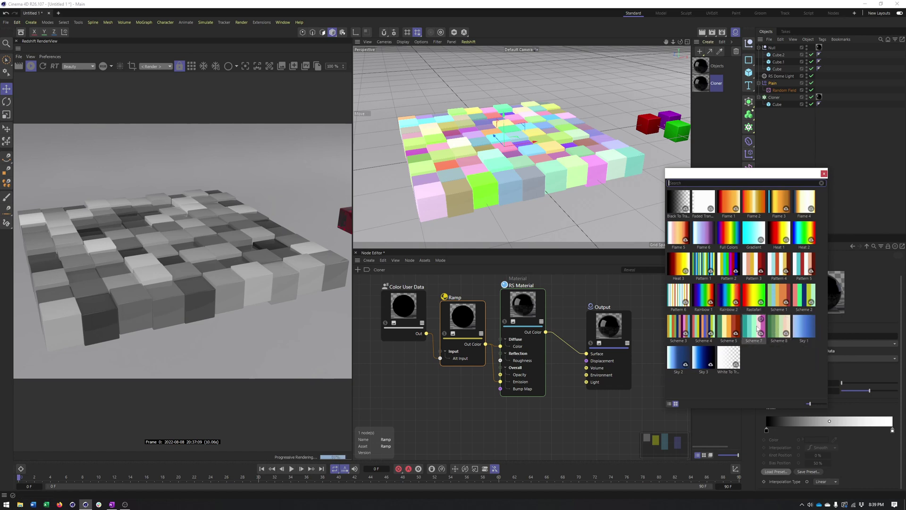
pyautogui.click(778, 327)
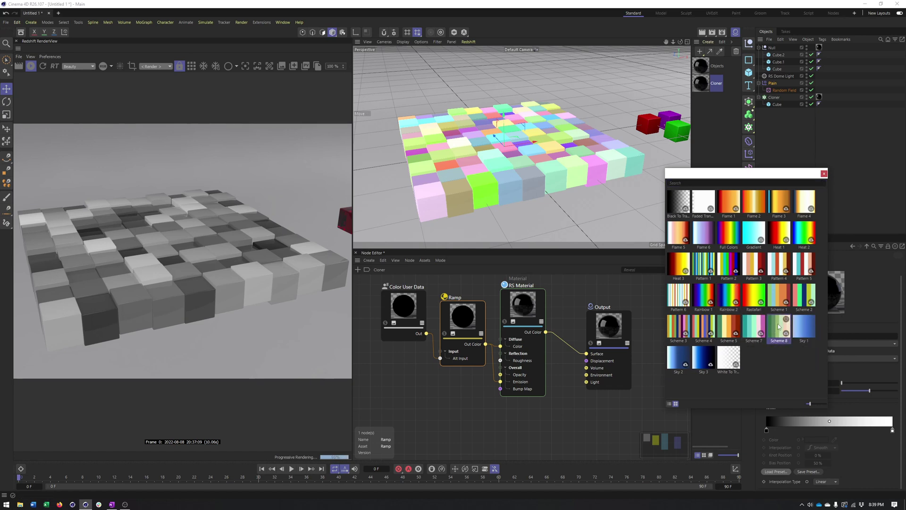
pyautogui.doubleClick(805, 296)
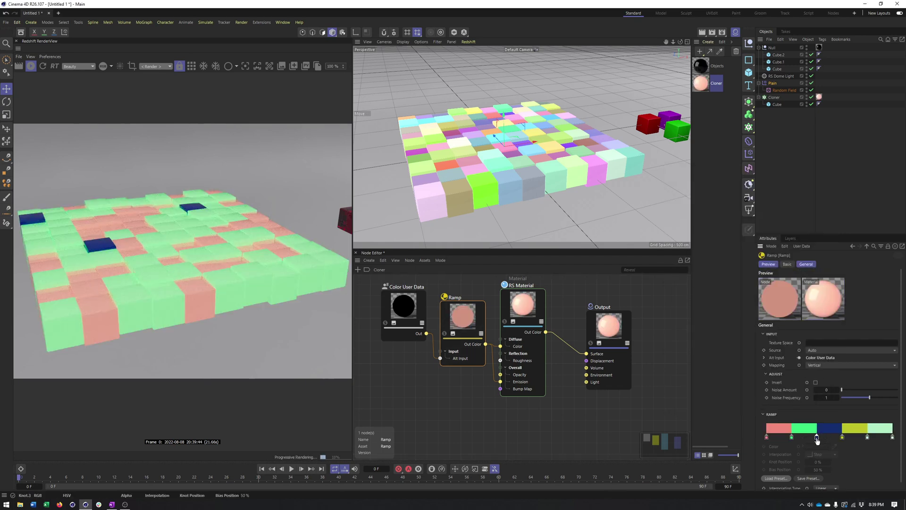
pyautogui.moveTo(818, 440); pyautogui.dragTo(816, 440)
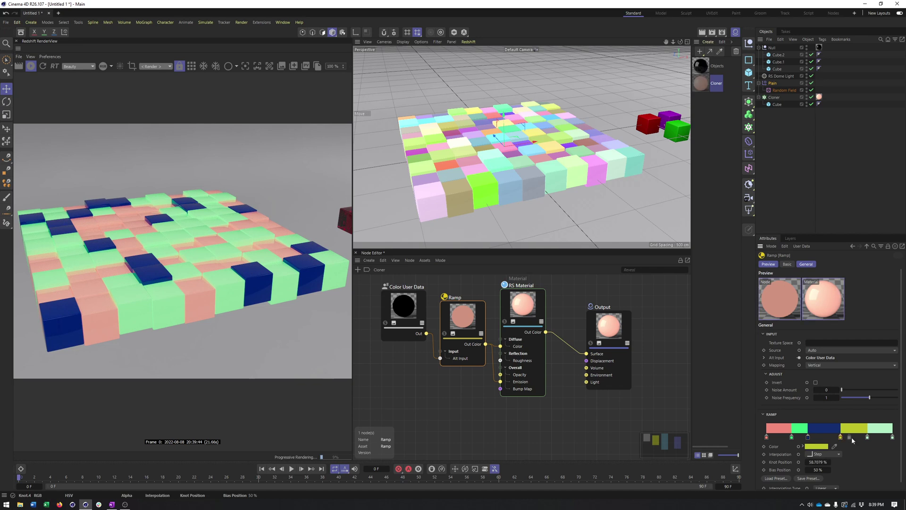
# - Reposition the Ramp's light-green, yellow and green knots for a mix of yellow, mint, navy and salmon cubes
pyautogui.moveTo(873, 438); pyautogui.dragTo(880, 441)
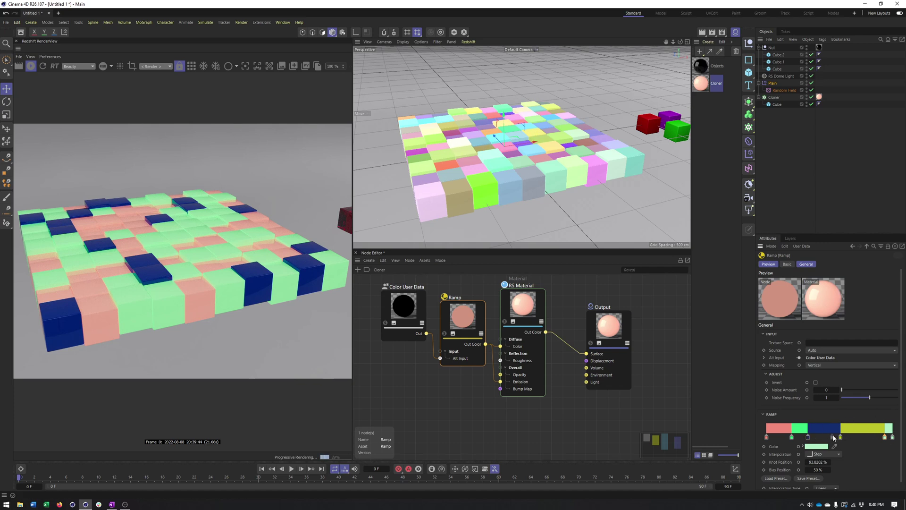
pyautogui.moveTo(781, 438); pyautogui.dragTo(794, 438)
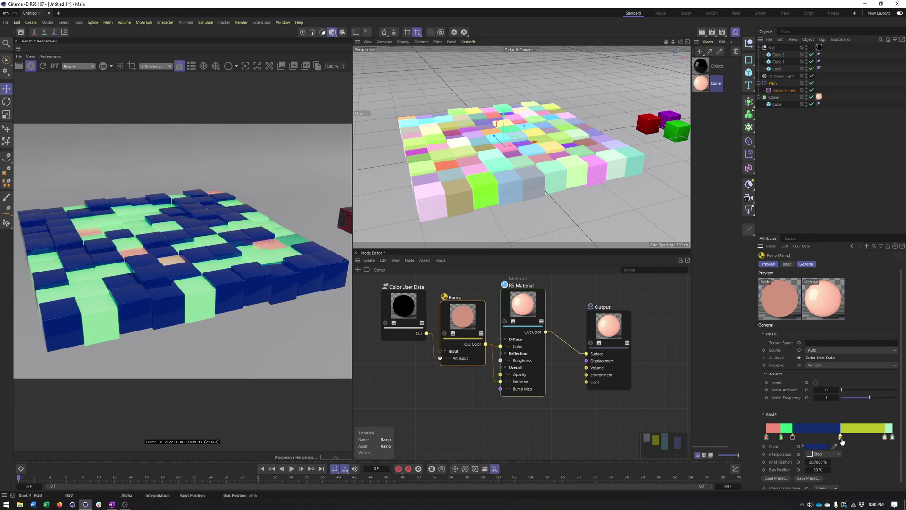
pyautogui.moveTo(821, 440); pyautogui.dragTo(813, 439)
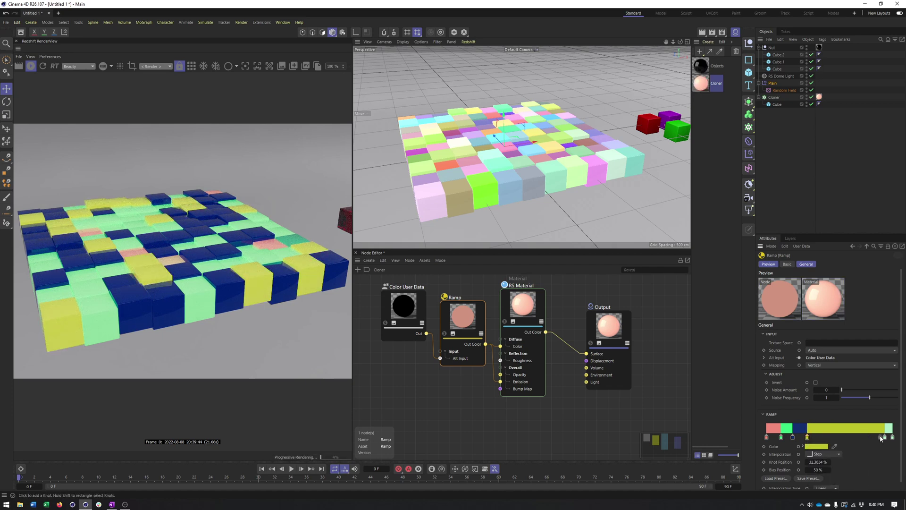
pyautogui.moveTo(885, 437); pyautogui.dragTo(833, 440)
pyautogui.click(771, 437)
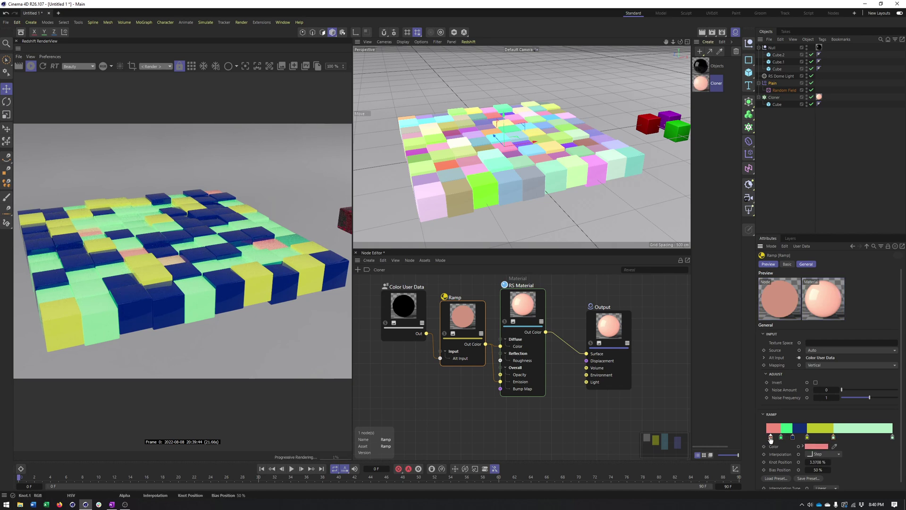
pyautogui.moveTo(782, 437); pyautogui.dragTo(785, 440)
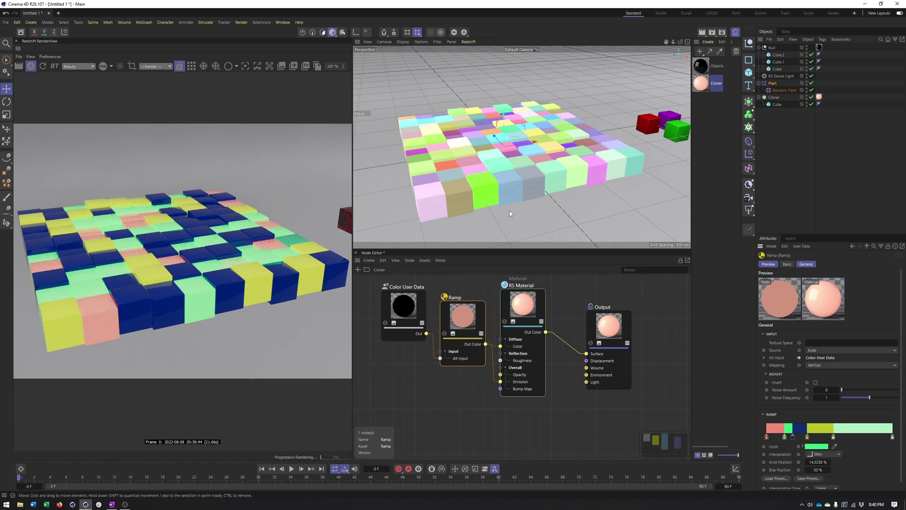
pyautogui.keyDown('alt'); pyautogui.moveTo(530, 160); pyautogui.dragTo(558, 177); pyautogui.keyUp('alt')
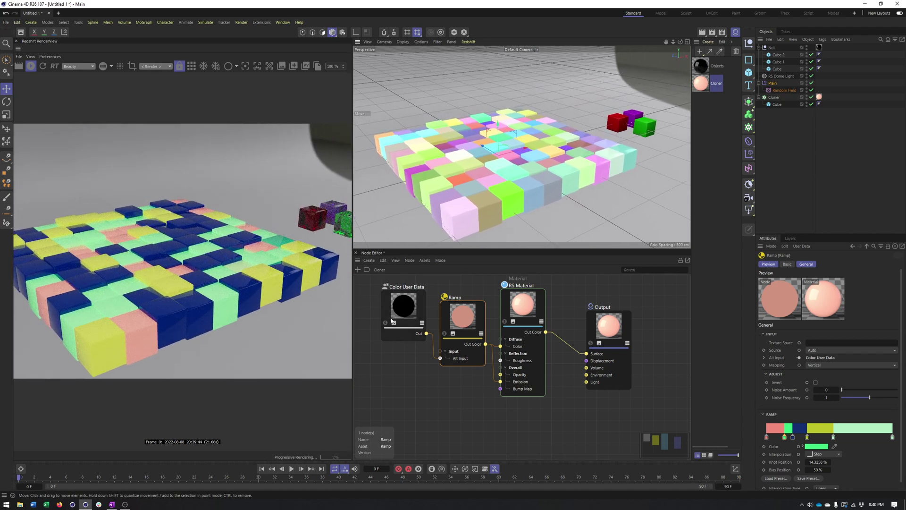
pyautogui.click(408, 304)
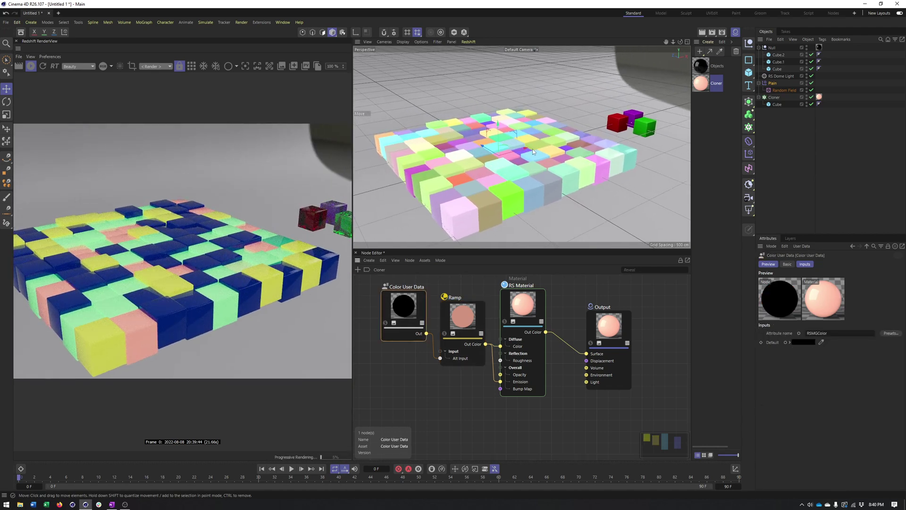
pyautogui.keyDown('alt'); pyautogui.moveTo(534, 151); pyautogui.dragTo(473, 169); pyautogui.keyUp('alt')
pyautogui.click(588, 133)
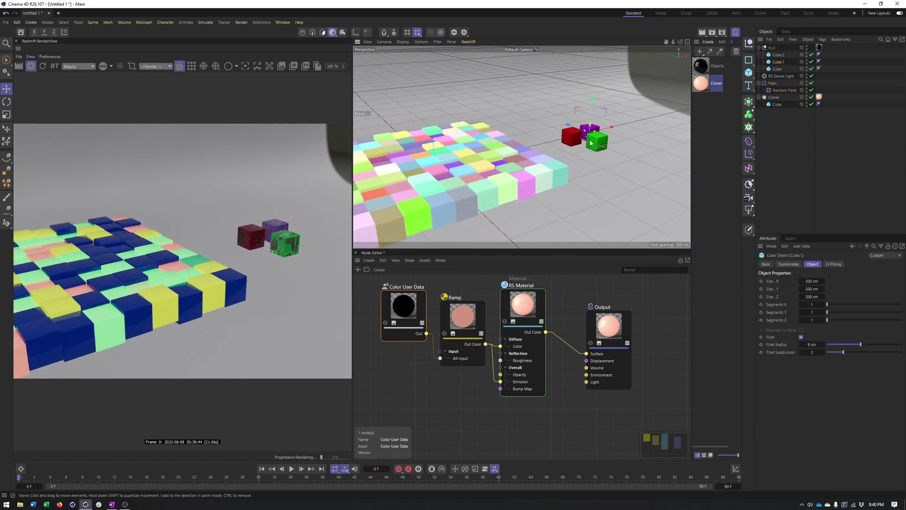
pyautogui.moveTo(588, 134)
pyautogui.keyDown('alt'); pyautogui.mouseDown()
pyautogui.moveTo(555, 154)
pyautogui.moveTo(625, 132)
pyautogui.mouseUp(); pyautogui.keyUp('alt')
pyautogui.keyDown('alt'); pyautogui.moveTo(492, 109); pyautogui.dragTo(521, 160); pyautogui.keyUp('alt')
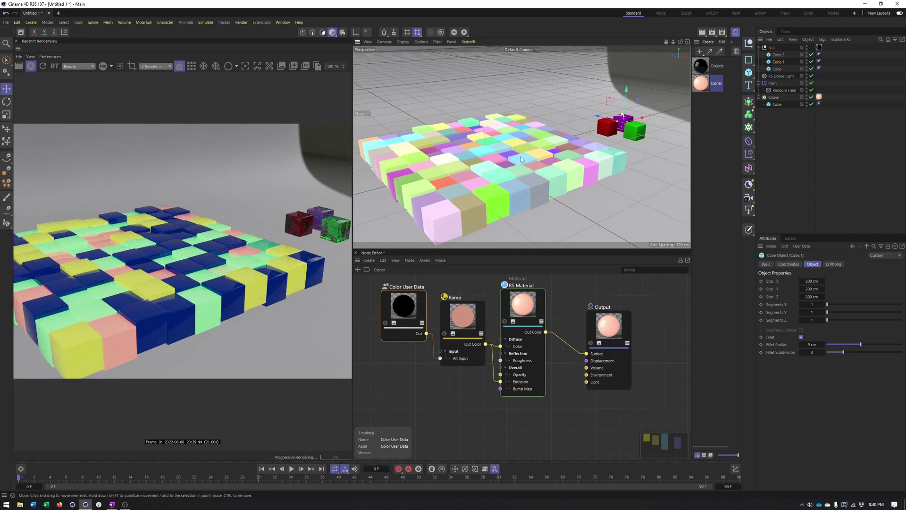